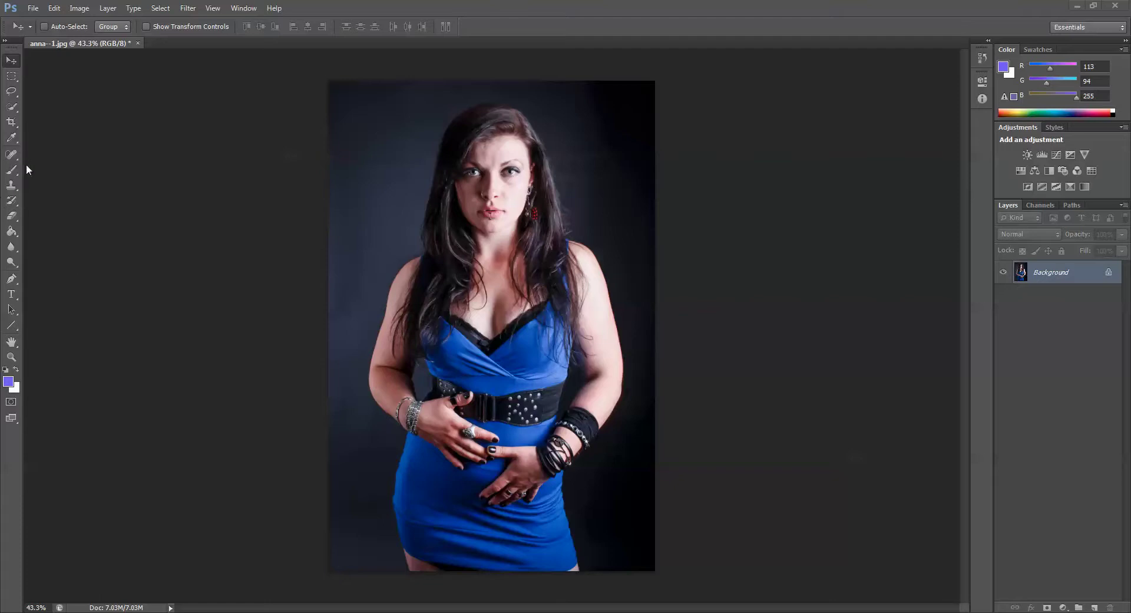
- Select the Brush tool with a 1000 px size and 0% hardness
click(11, 173)
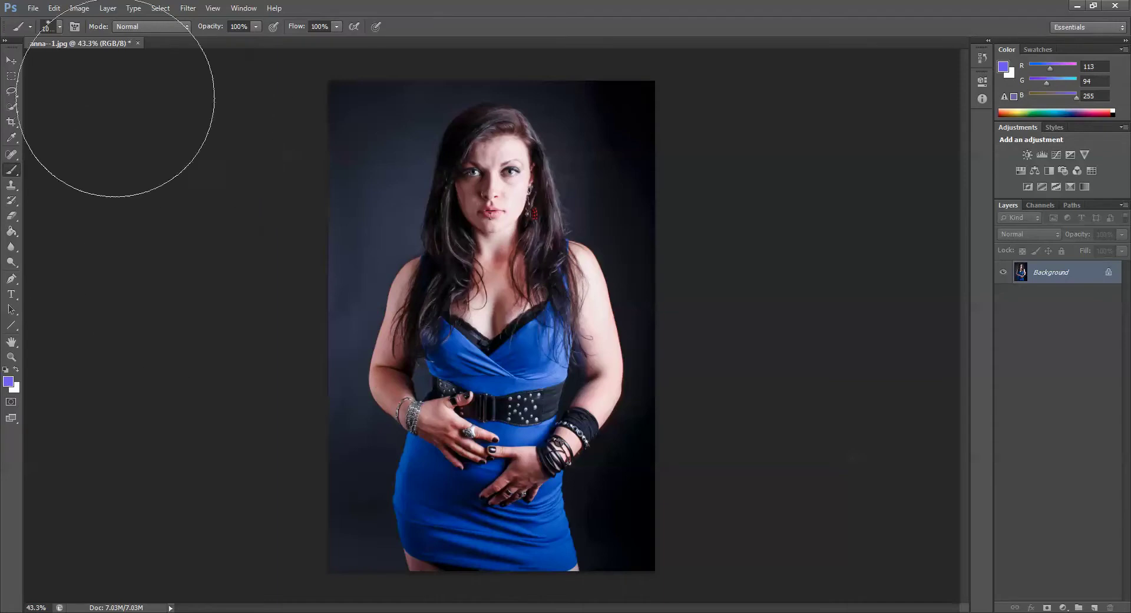
click(59, 26)
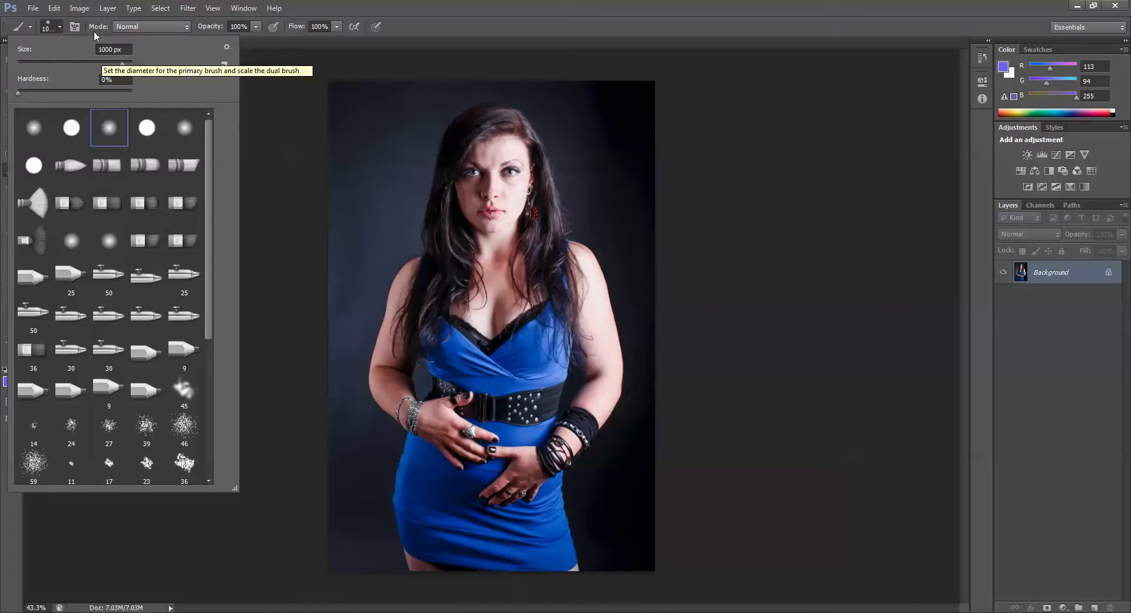
click(61, 25)
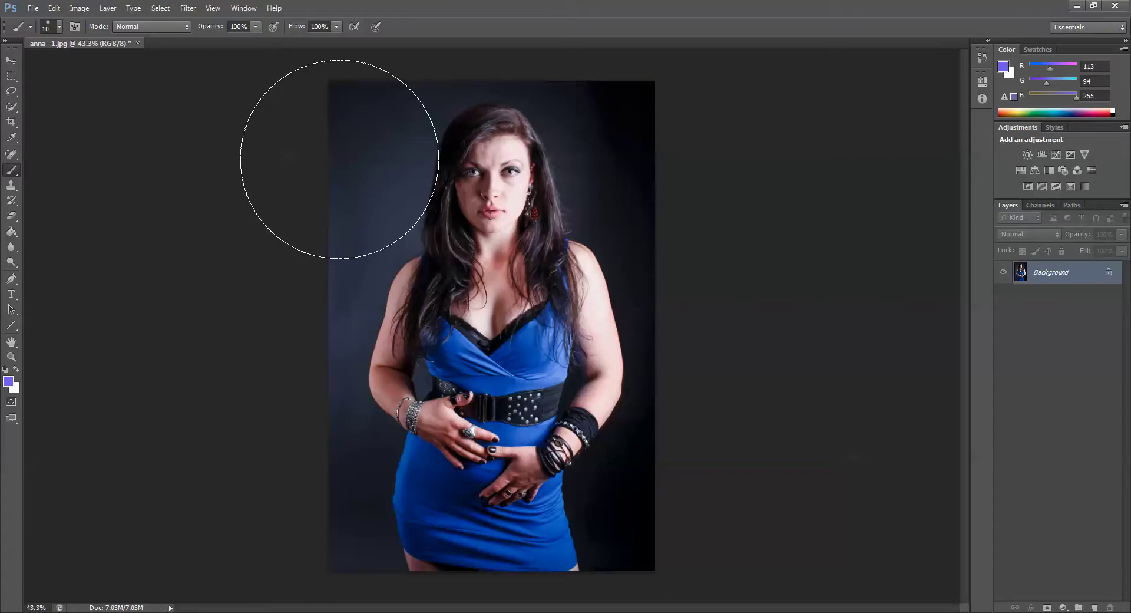
- Paint purple glows at the upper left and lower right, then step back to undo the later strokes
click(339, 159)
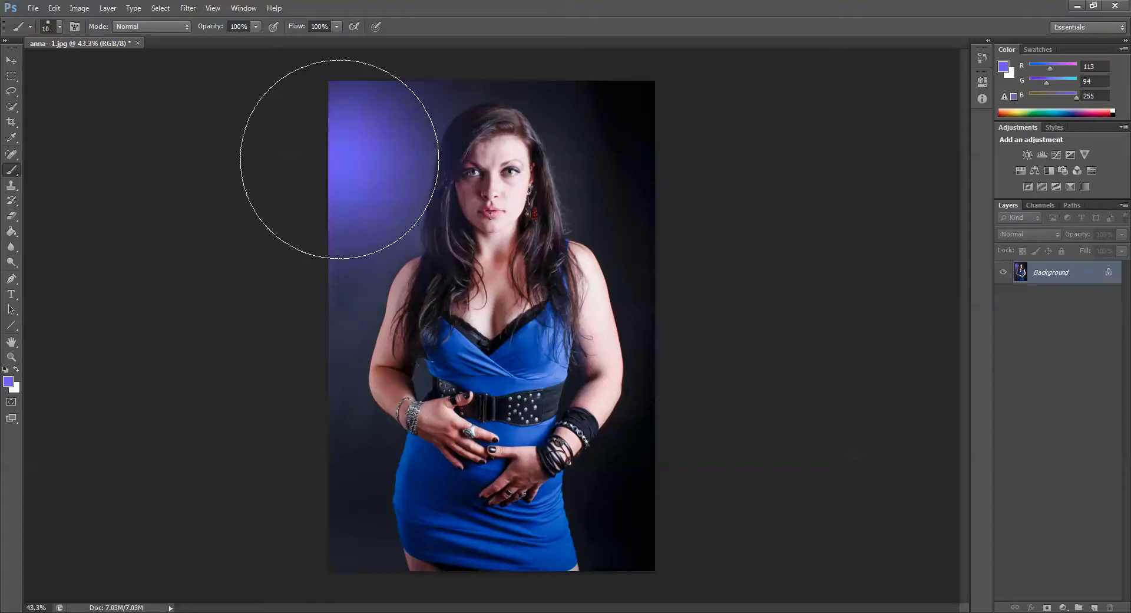
click(651, 468)
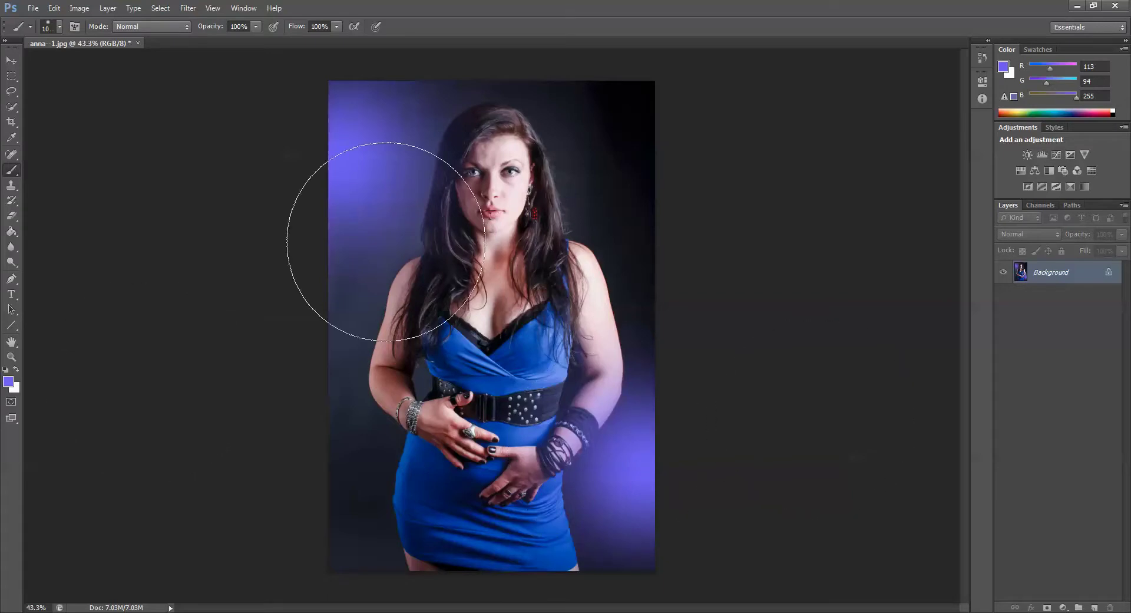
click(53, 8)
click(61, 44)
- Undo the remaining purple glow and add a new empty Layer 1
click(54, 8)
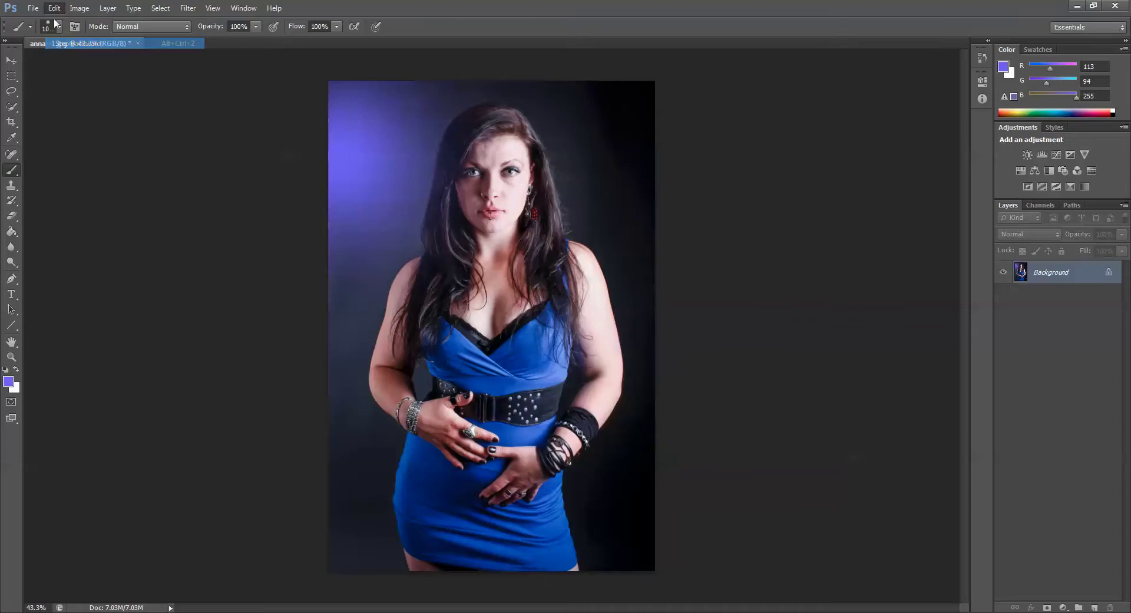
click(61, 44)
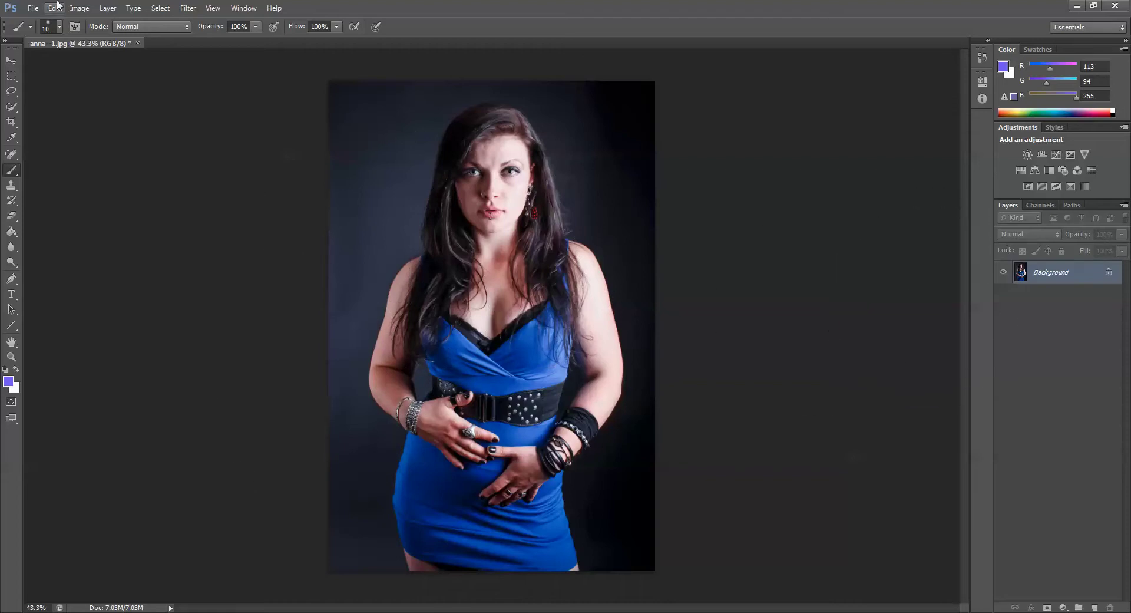
click(107, 7)
mouse_move(121, 17)
click(253, 20)
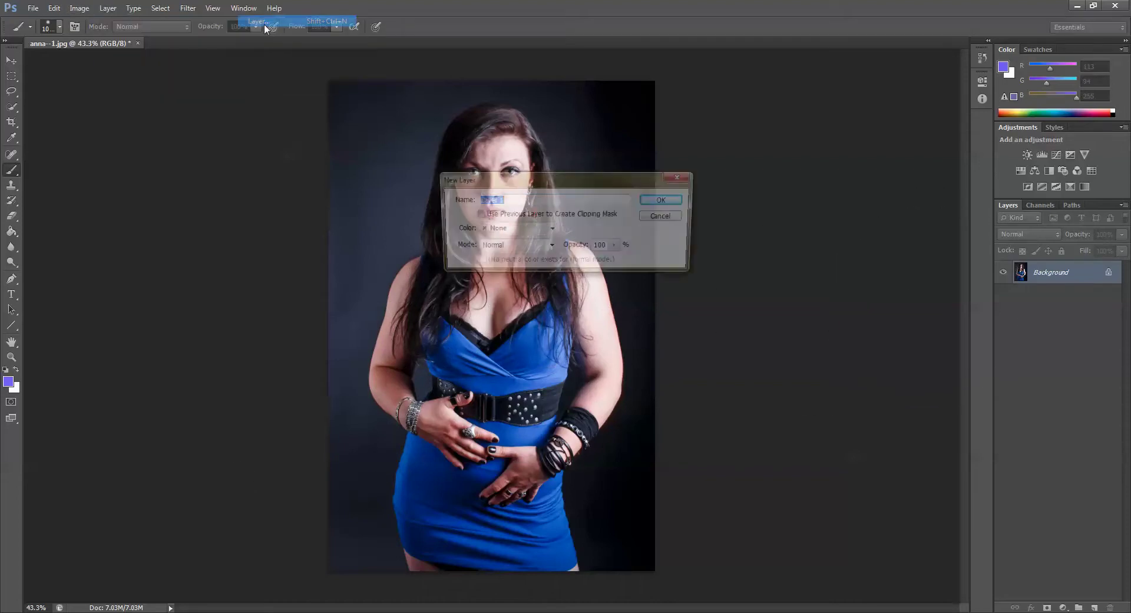
click(666, 200)
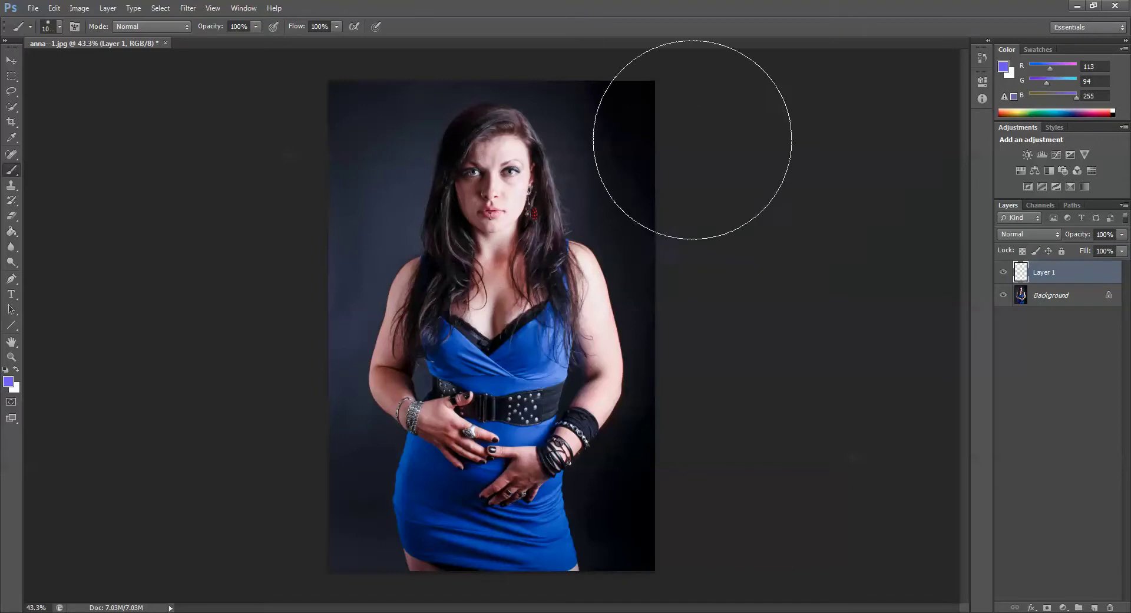
- On Layer 1, paint purple glows at the top right and both lower corners, then open its blending options
click(651, 140)
click(343, 480)
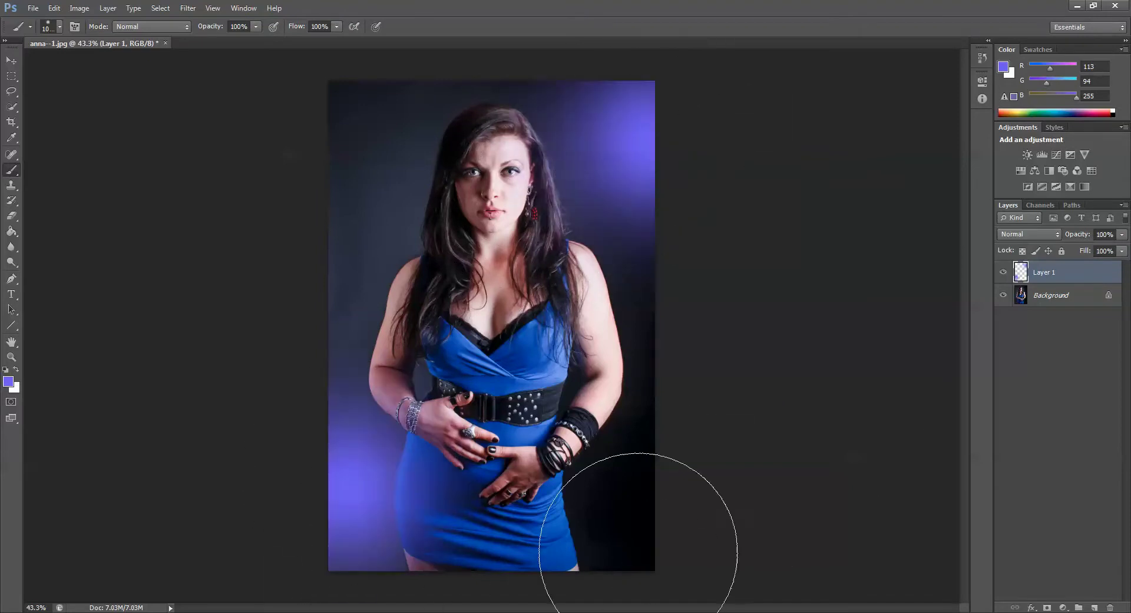
click(702, 522)
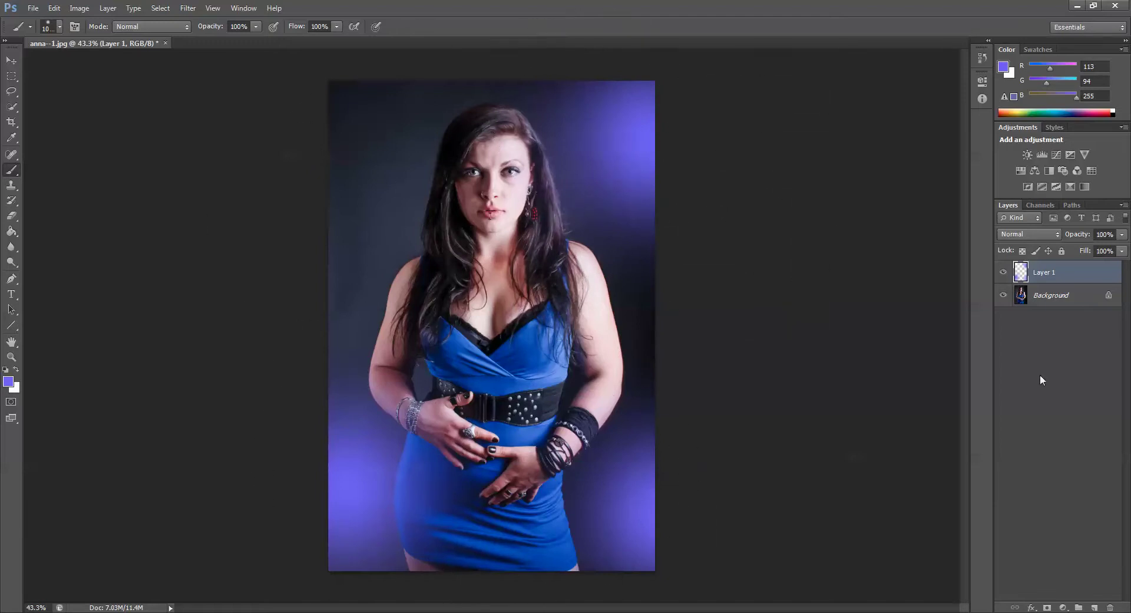
right_click(1023, 278)
click(1028, 285)
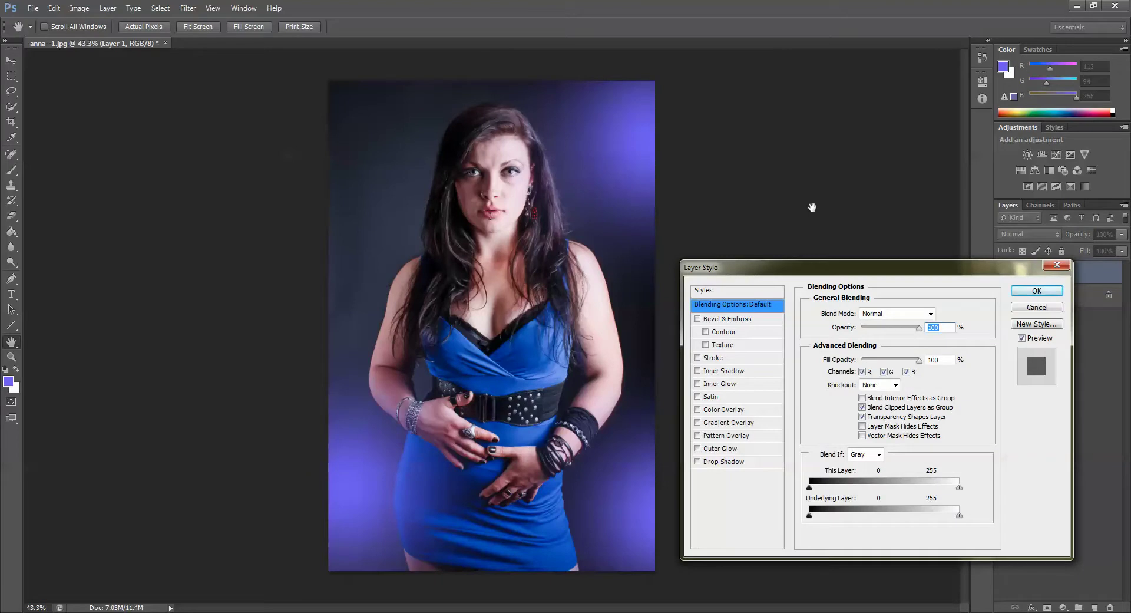
key(Down)
key(shift+Down)
key(shift+Down)
key(shift+Down)
key(shift+Down)
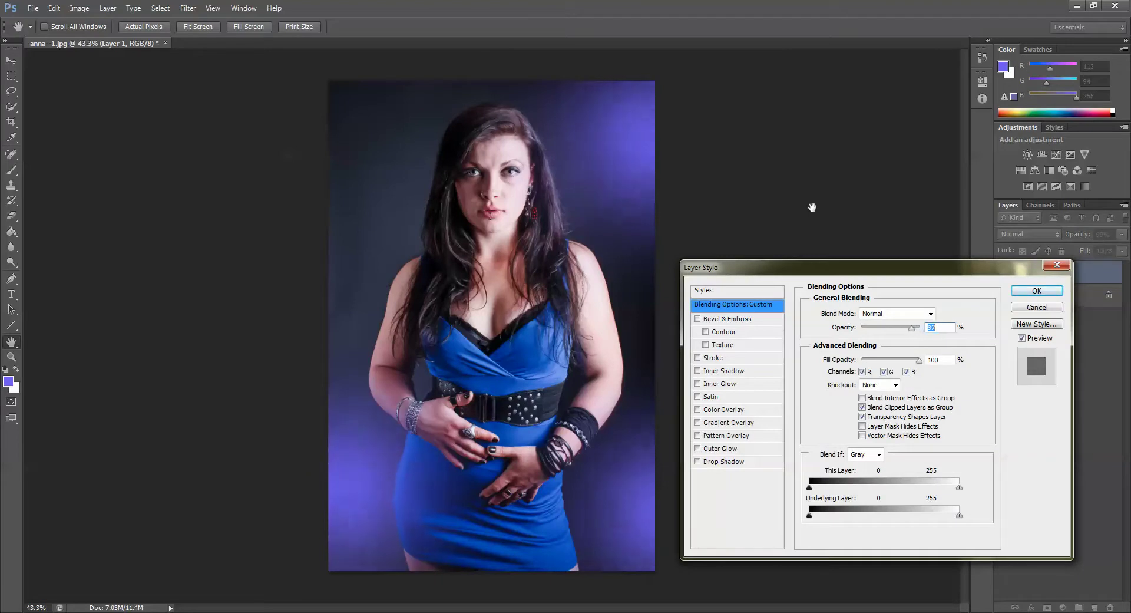
key(shift+Down)
key(Down)
key(Down)
key(Down)
key(Down)
key(Down)
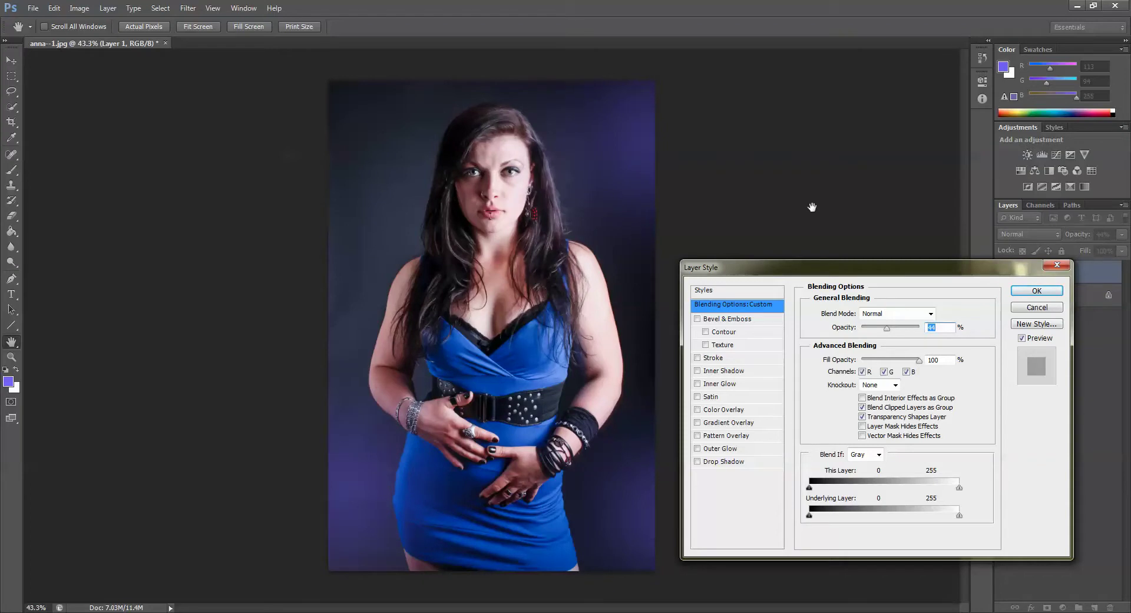
key(Down)
key(Down)
key(Down)
key(Down)
key(Down)
key(Down)
key(Down)
key(Down)
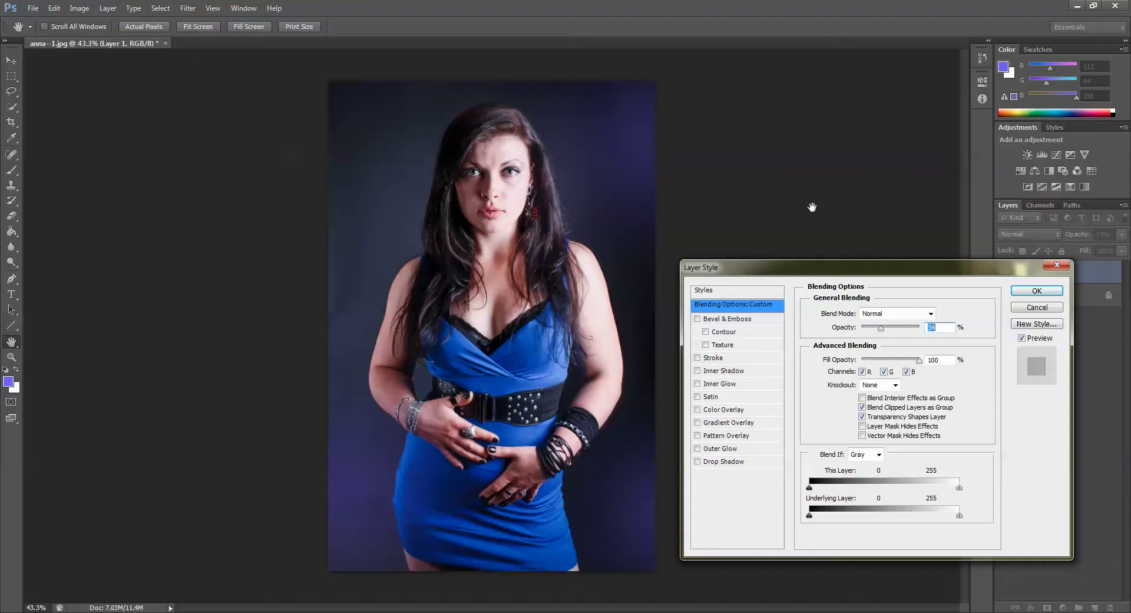
key(Up)
key(Up)
key(Up)
key(Up)
key(Up)
key(Up)
key(Up)
key(Up)
key(Up)
key(Up)
key(Up)
key(Down)
key(Down)
key(Down)
key(Down)
key(Down)
key(Down)
key(Up)
key(Up)
key(Up)
key(Up)
key(Up)
key(Up)
key(Up)
key(Up)
key(Up)
key(Up)
key(Up)
key(Up)
key(Up)
key(Up)
key(Up)
key(Up)
key(Up)
key(Up)
key(Up)
key(Up)
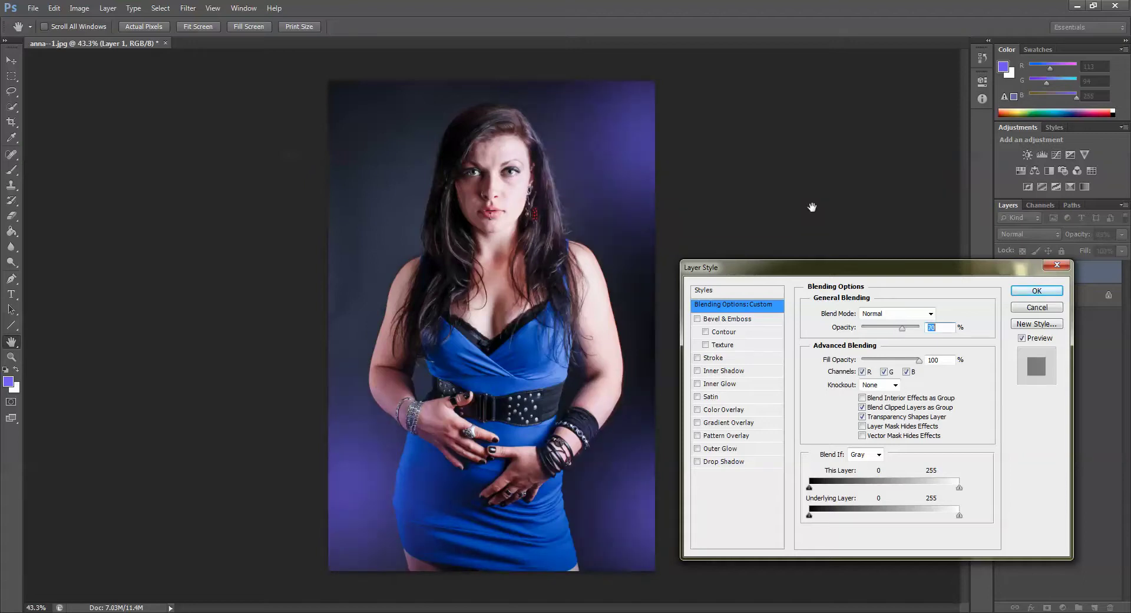
key(Up)
key(Up)
key(Up)
key(Up)
key(Up)
key(Up)
key(Up)
key(Up)
key(Up)
key(Up)
key(Up)
key(Up)
key(Up)
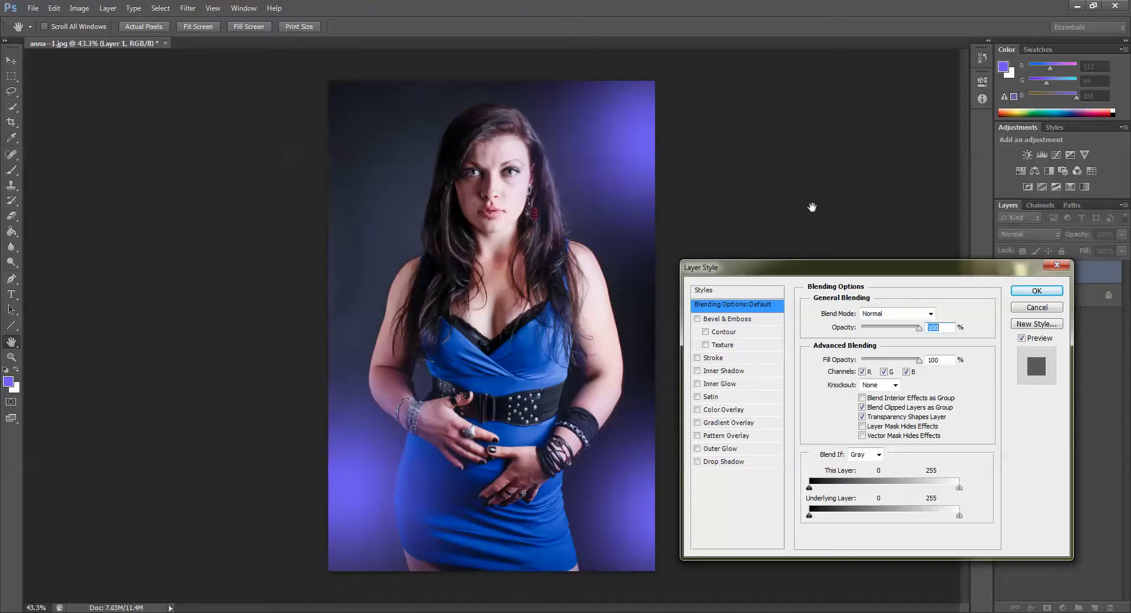
click(1037, 290)
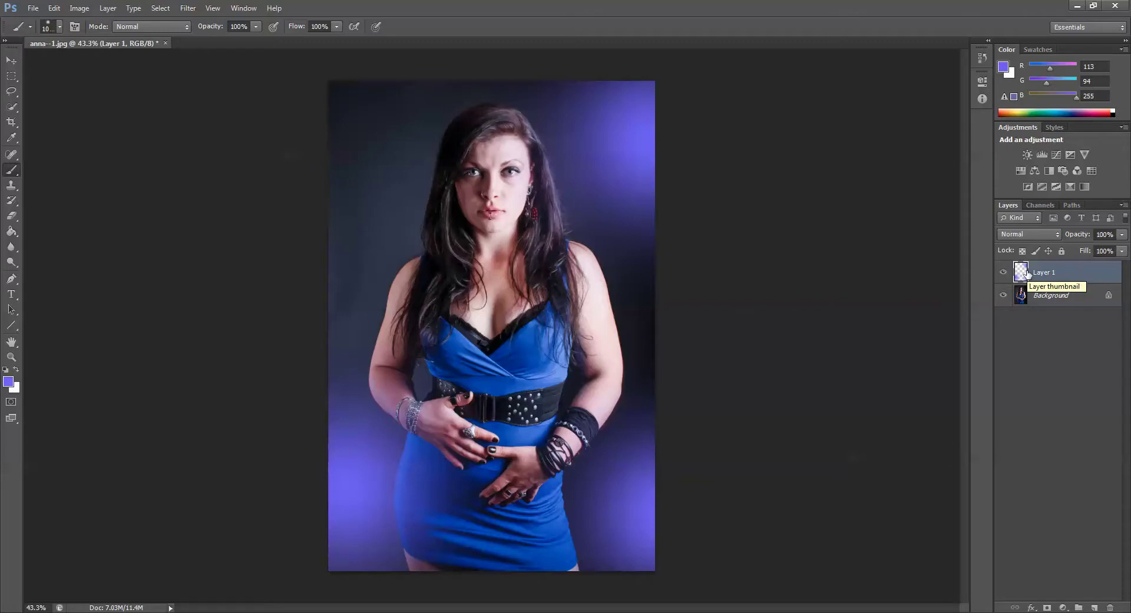
- Open Layer 1's blending options and close them again
right_click(1028, 272)
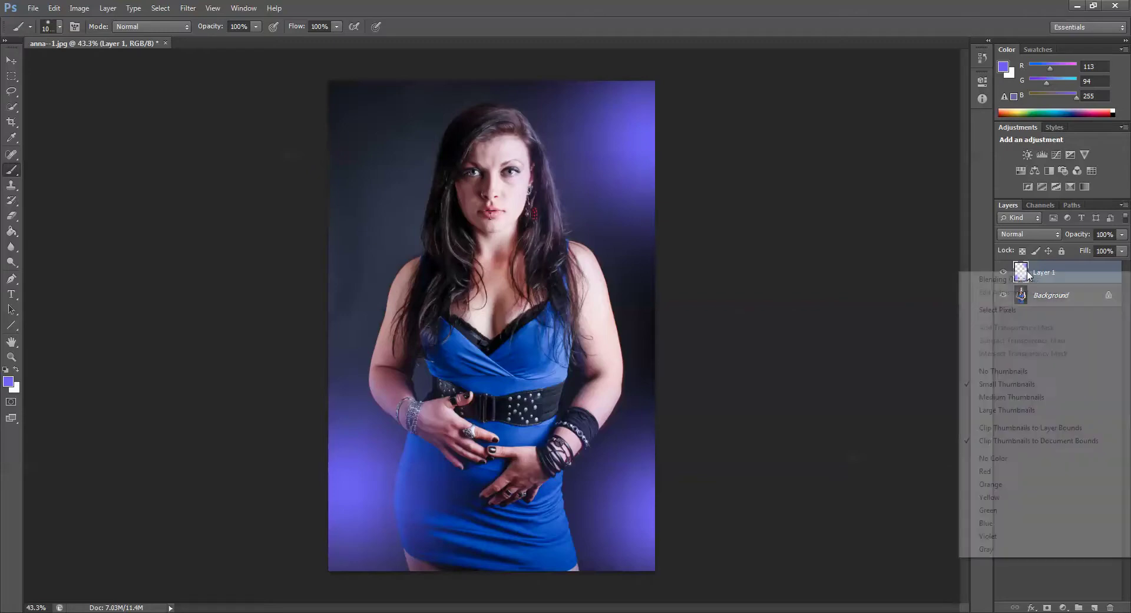
click(1028, 277)
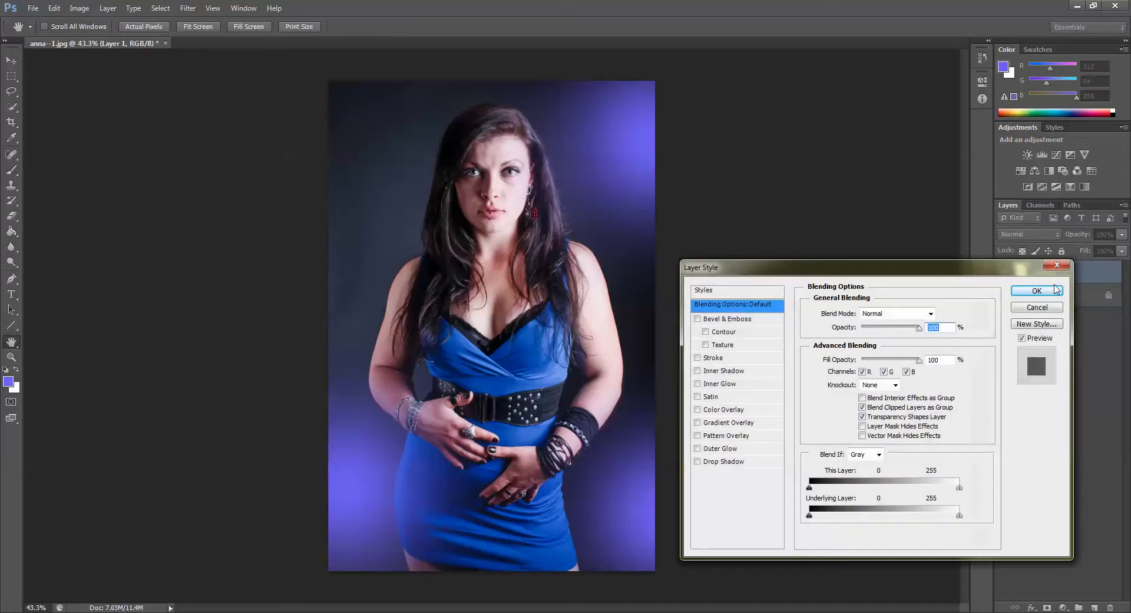
click(1037, 308)
- Delete Layer 1 with its purple glows, confirming with Yes, and pick Quick Selection
right_click(1031, 275)
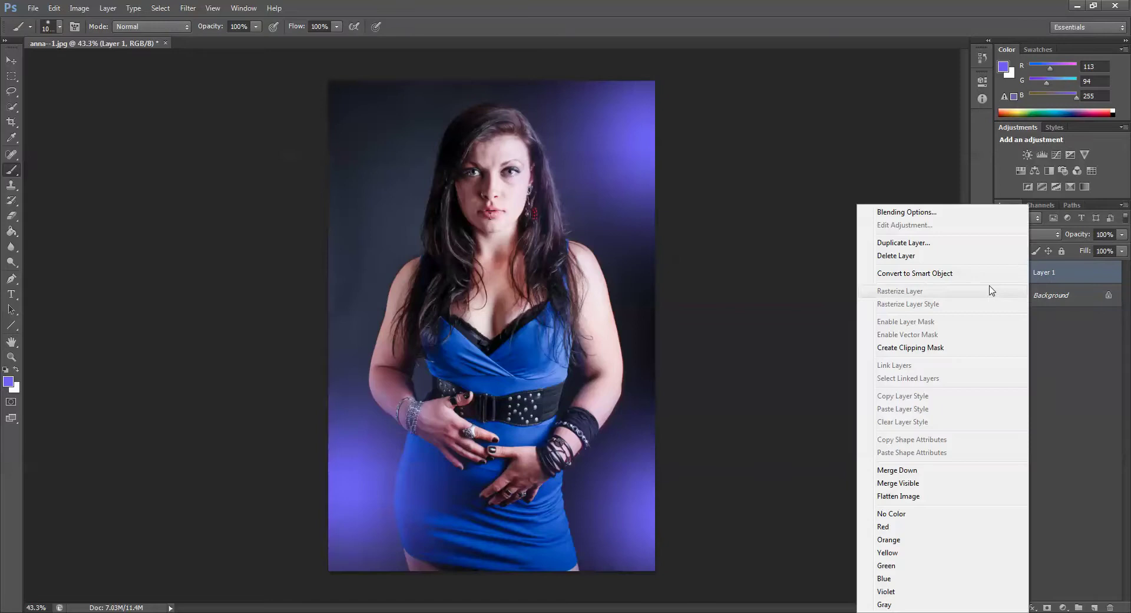
click(979, 255)
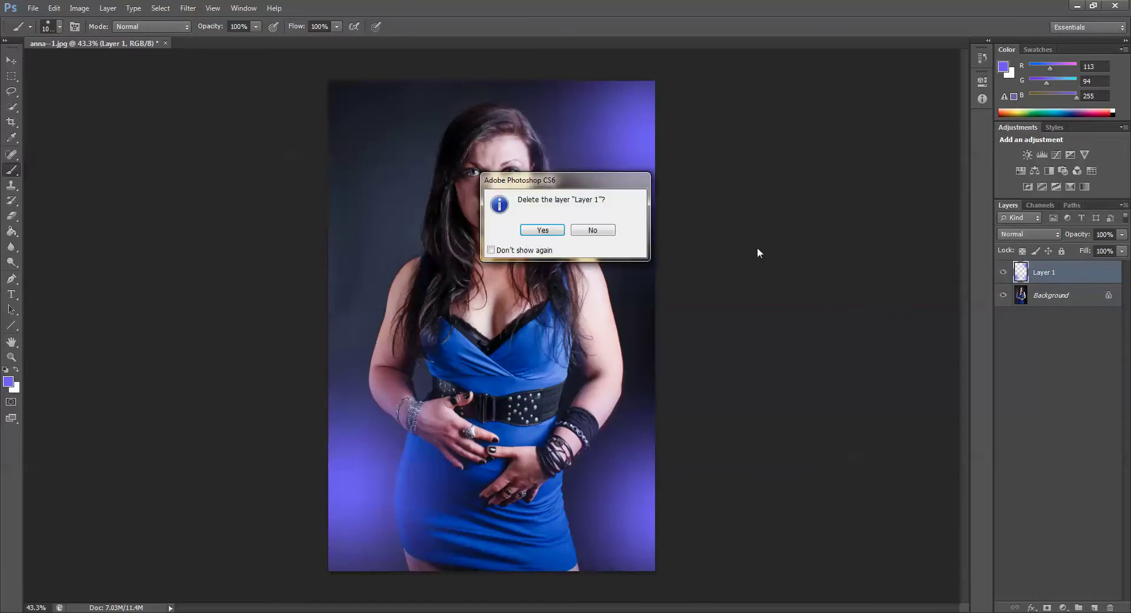
click(529, 231)
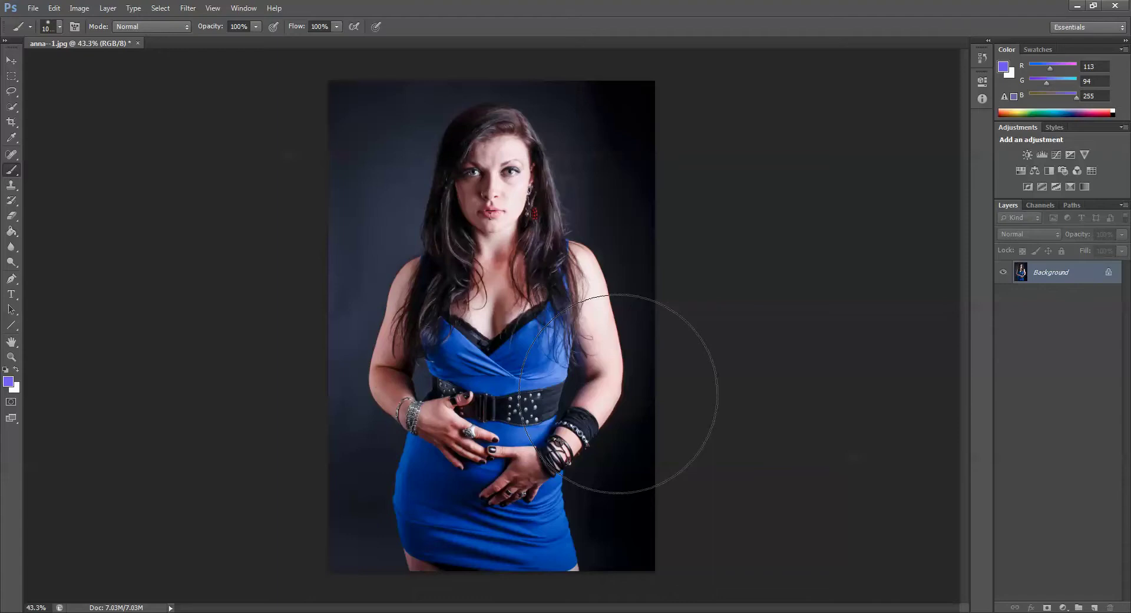
click(11, 107)
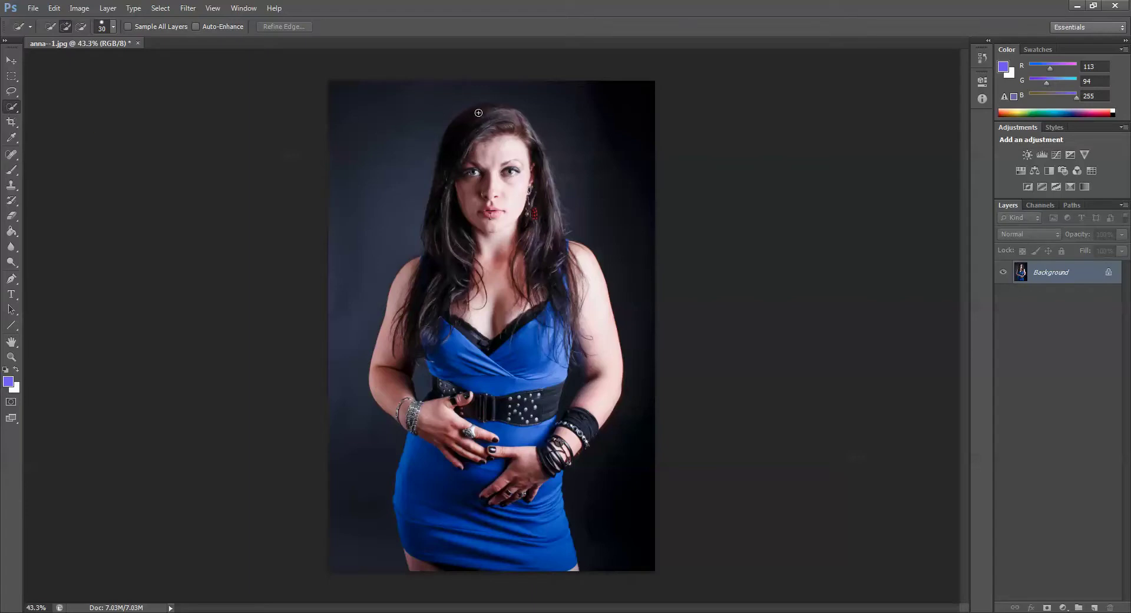
- Quick-select the model's hair, arms, dress and skirt, and copy her to a new layer with Ctrl+J
mouse_move(478, 113)
mouse_down()
mouse_move(448, 179)
mouse_move(453, 277)
mouse_move(420, 330)
mouse_move(412, 282)
mouse_move(392, 312)
mouse_up()
mouse_move(377, 378)
mouse_down()
mouse_move(407, 406)
mouse_move(423, 448)
mouse_up()
mouse_move(421, 542)
mouse_down()
mouse_move(440, 581)
mouse_move(483, 603)
mouse_move(517, 476)
mouse_move(600, 403)
mouse_up()
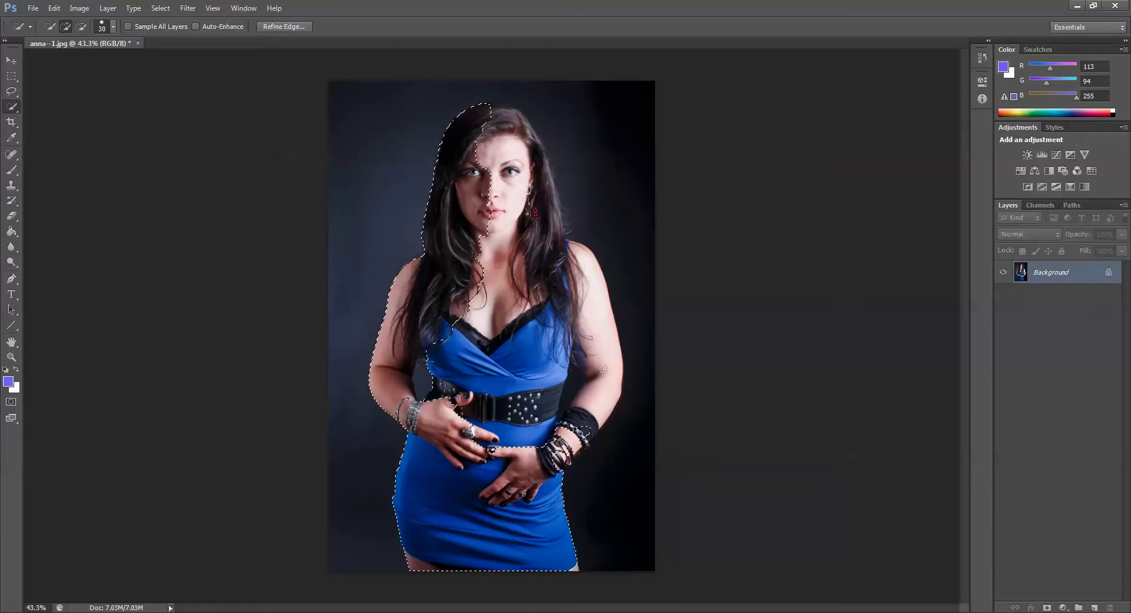
drag(601, 329, 569, 267)
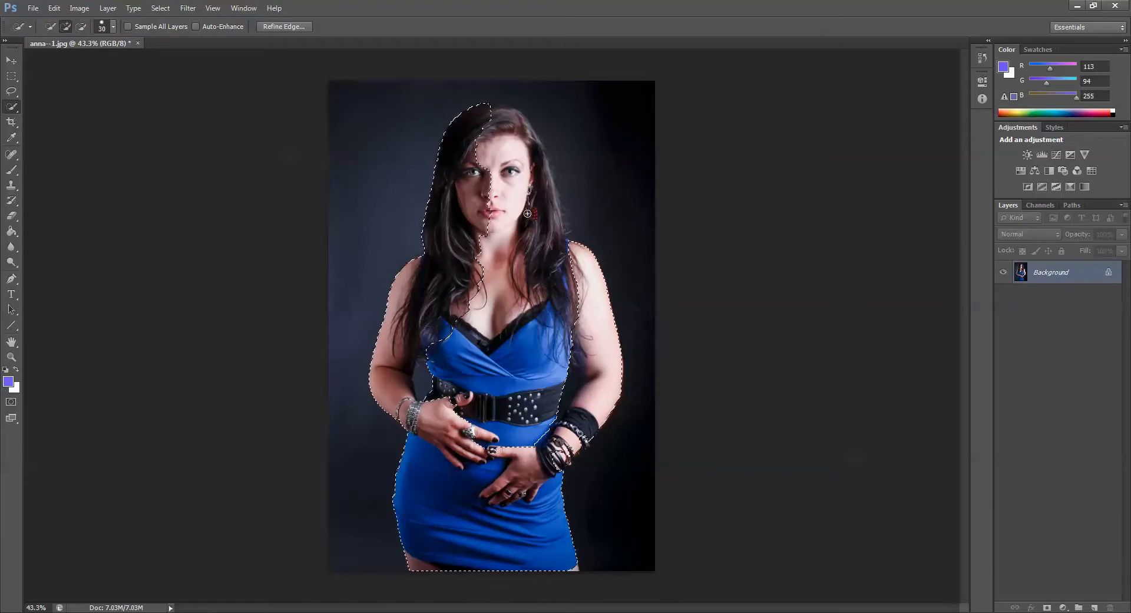
drag(514, 191, 508, 171)
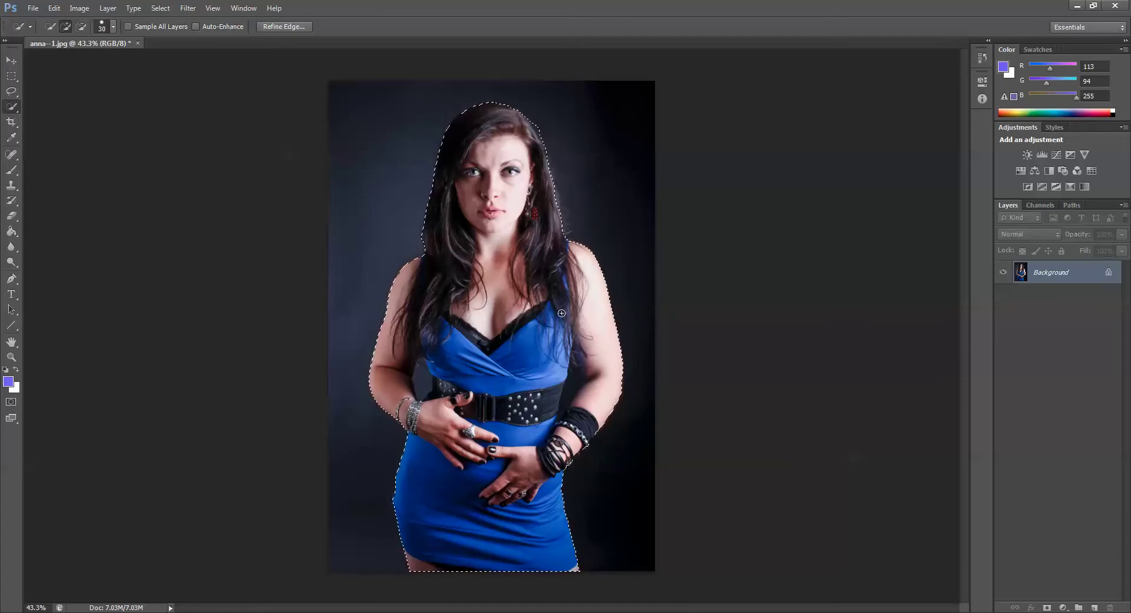
key(ctrl+j)
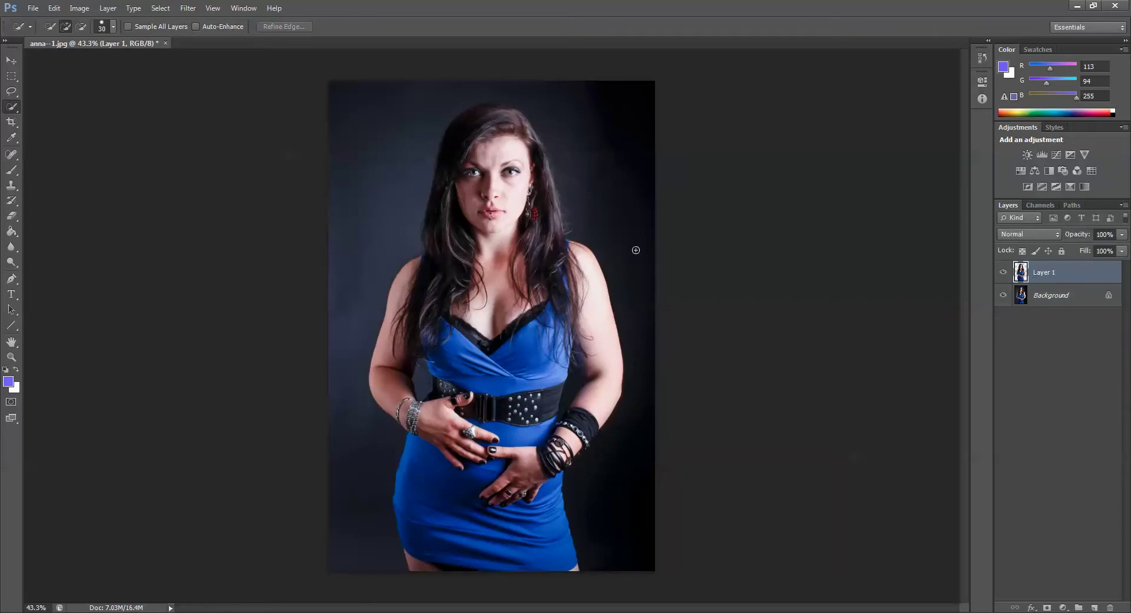
alt+click(1004, 273)
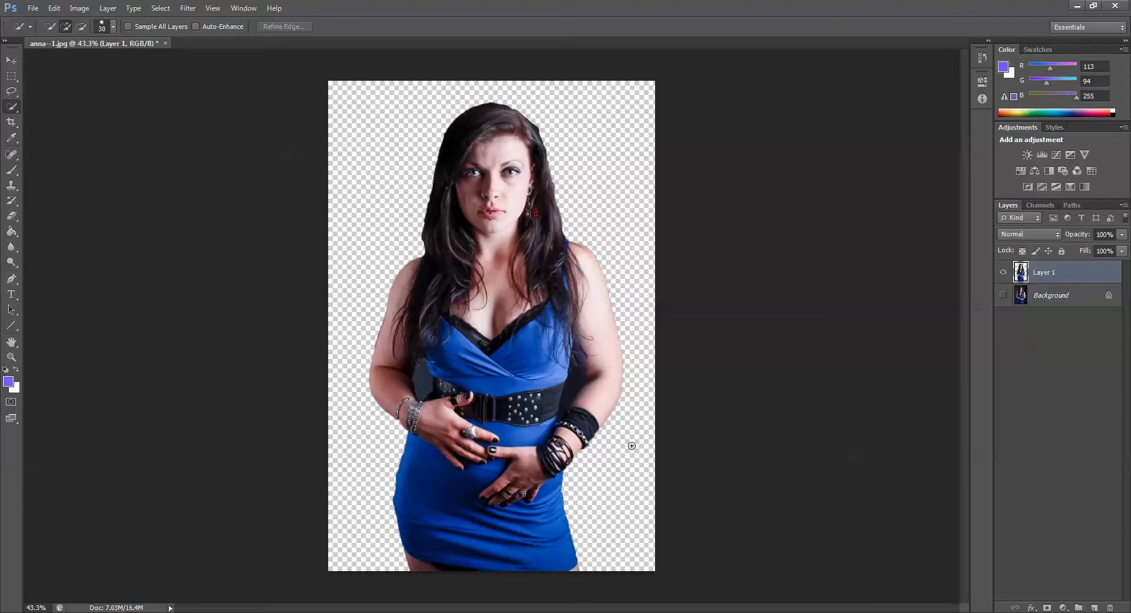
alt+click(1004, 274)
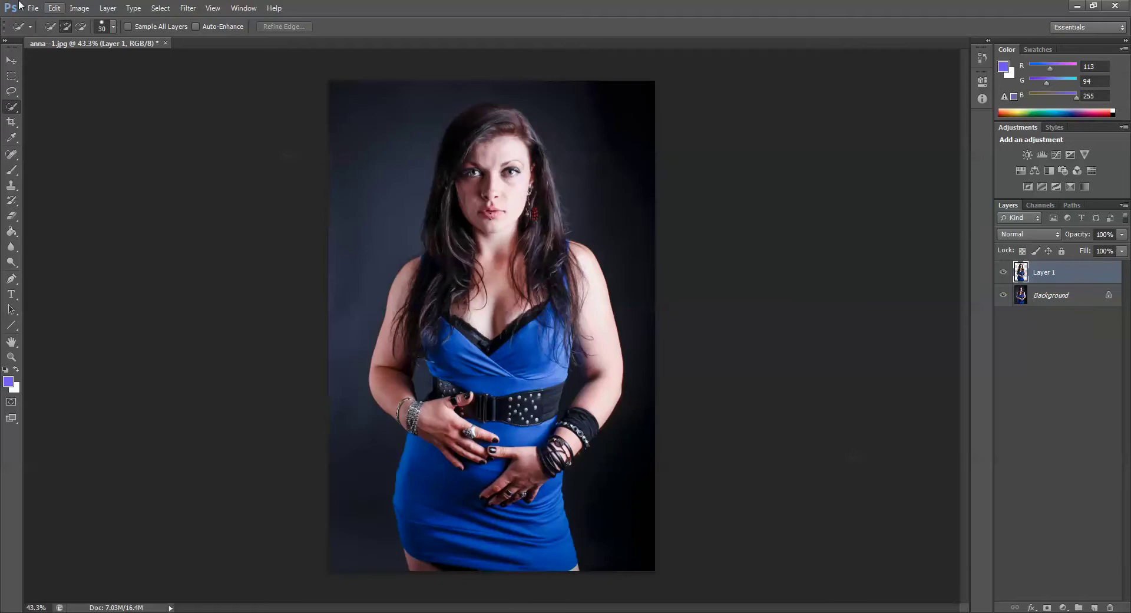
- Create new empty Layer 2 and Layer 3, then drag Layer 3 down just above Background
click(101, 7)
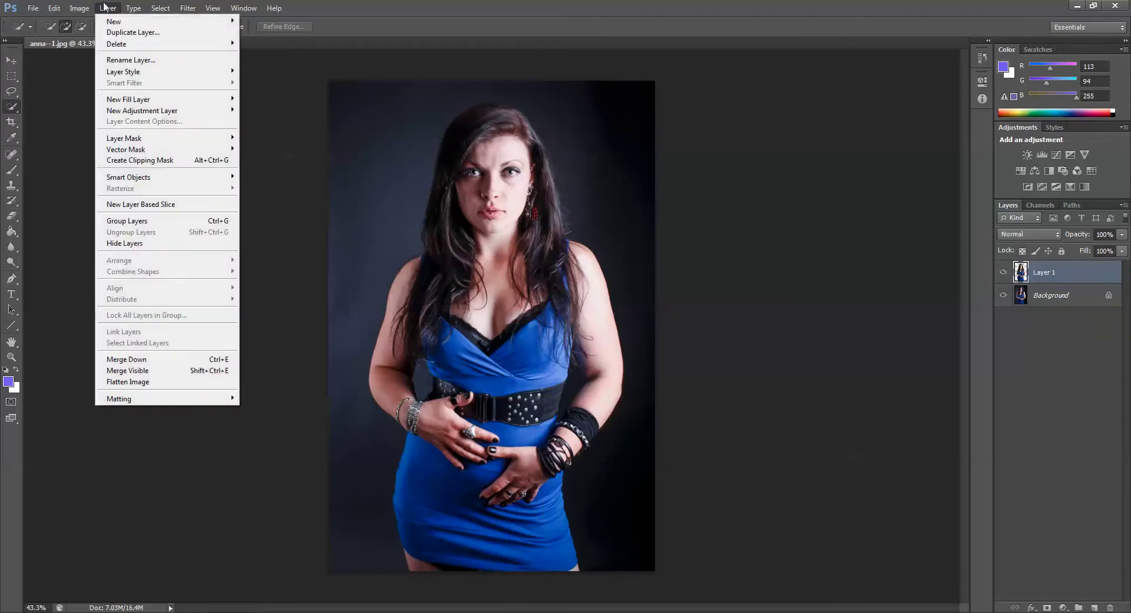
mouse_move(110, 21)
click(251, 22)
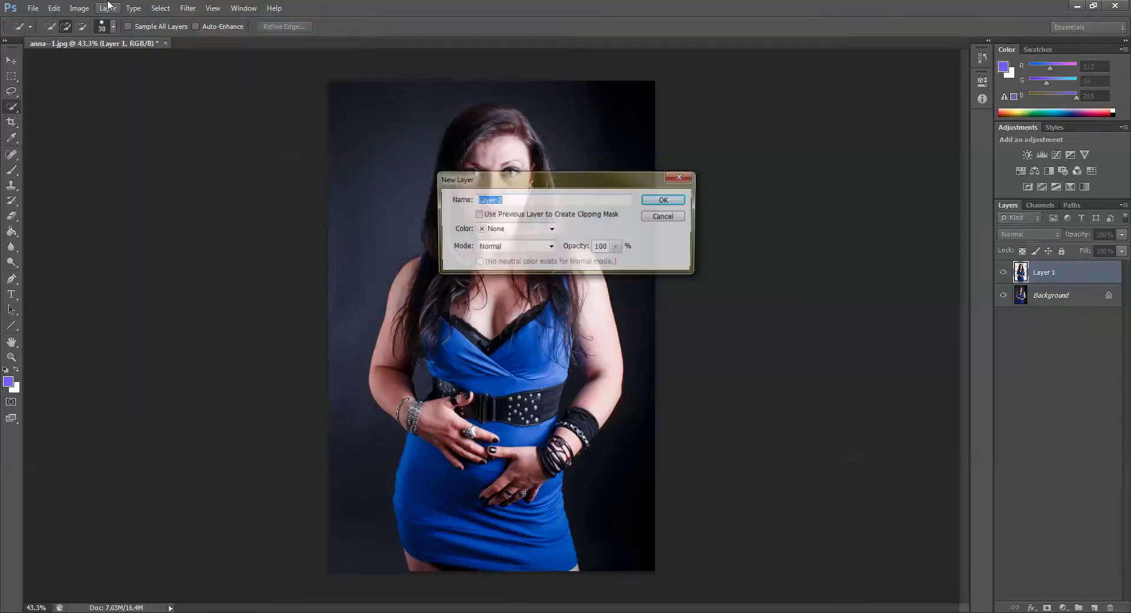
click(658, 202)
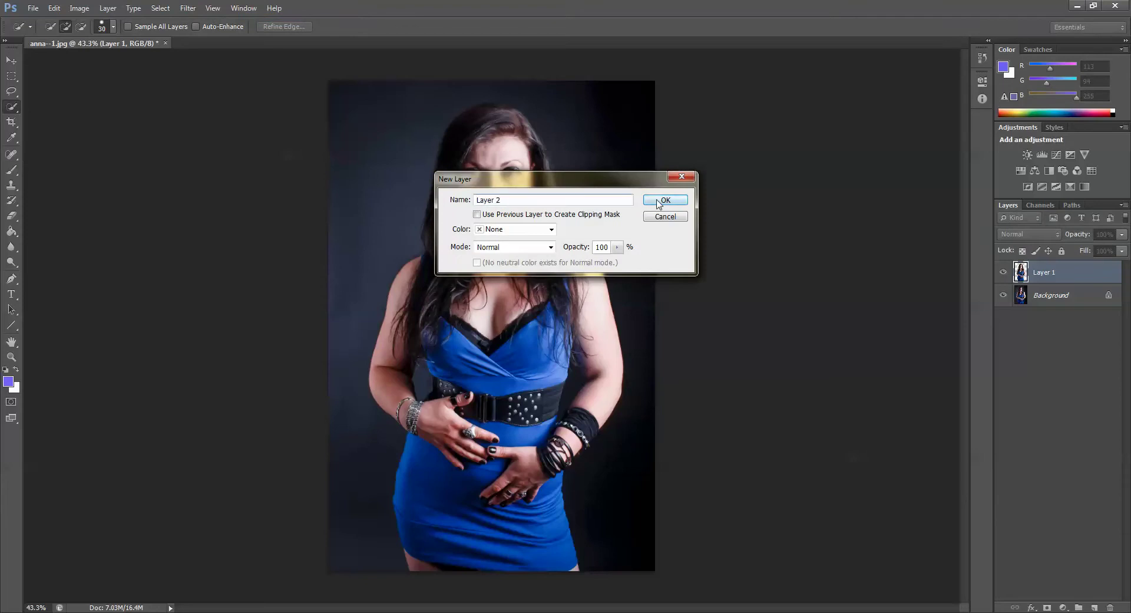
click(107, 8)
mouse_move(133, 28)
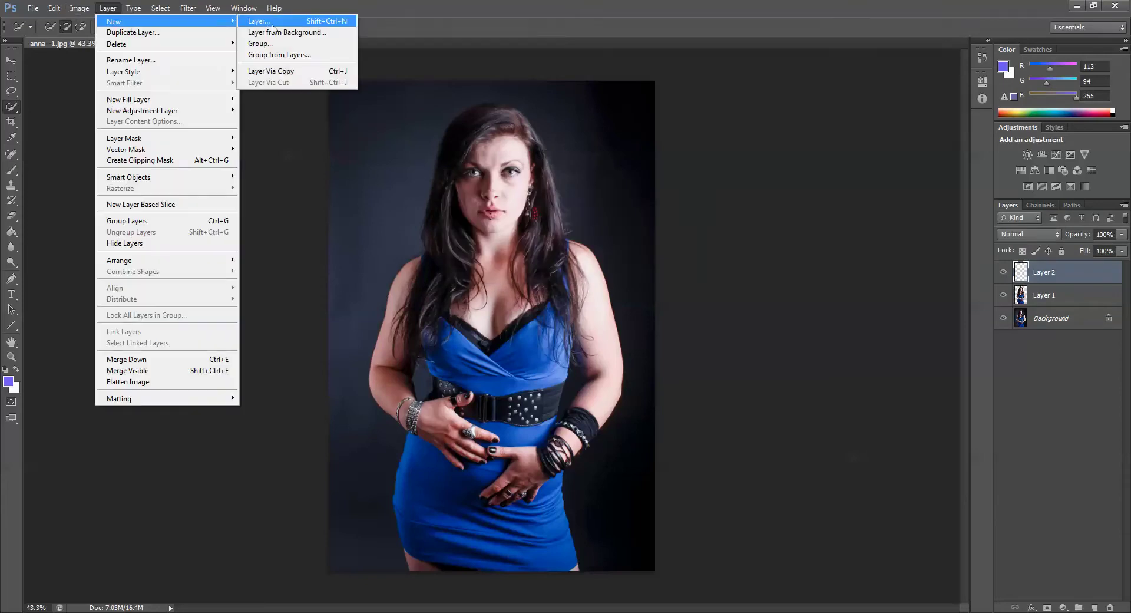
click(253, 22)
click(665, 200)
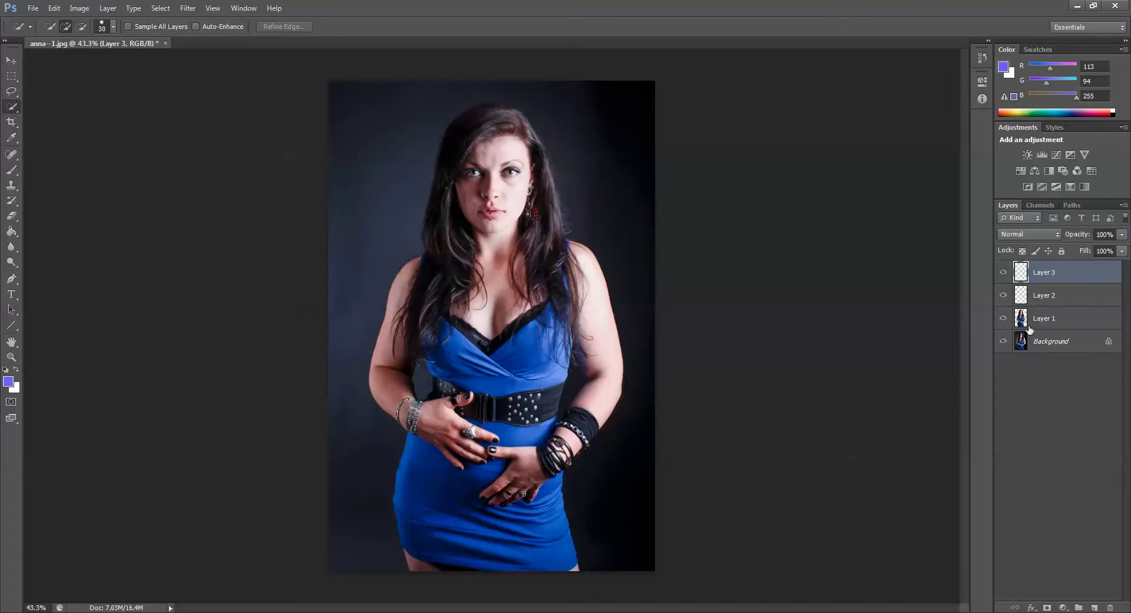
drag(1044, 278, 1050, 331)
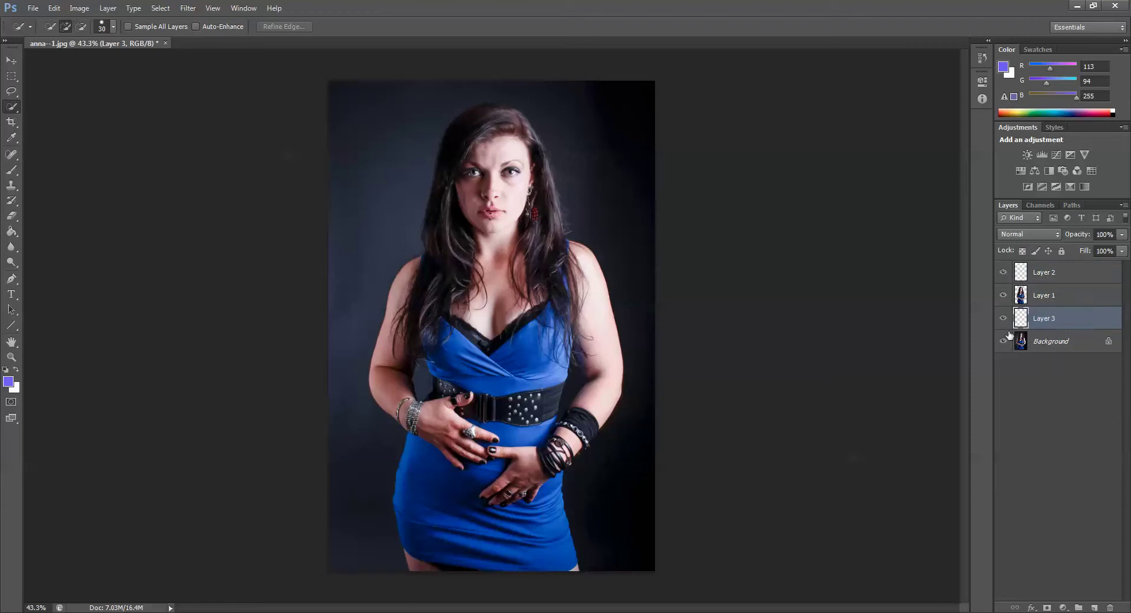
- Hide Layer 1 and select the Brush tool
click(1004, 296)
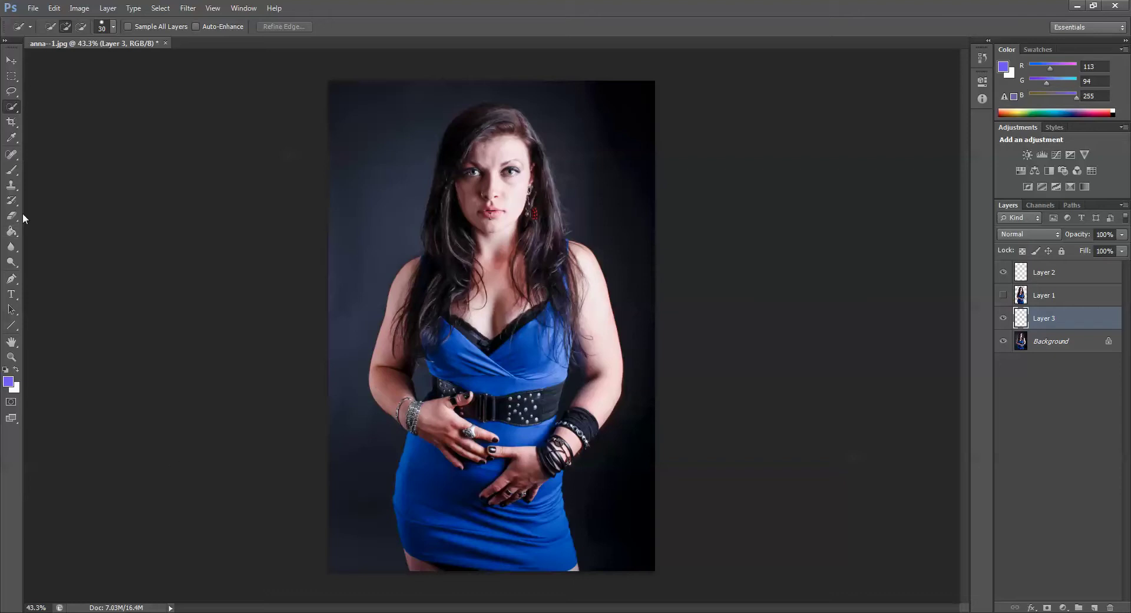
click(11, 172)
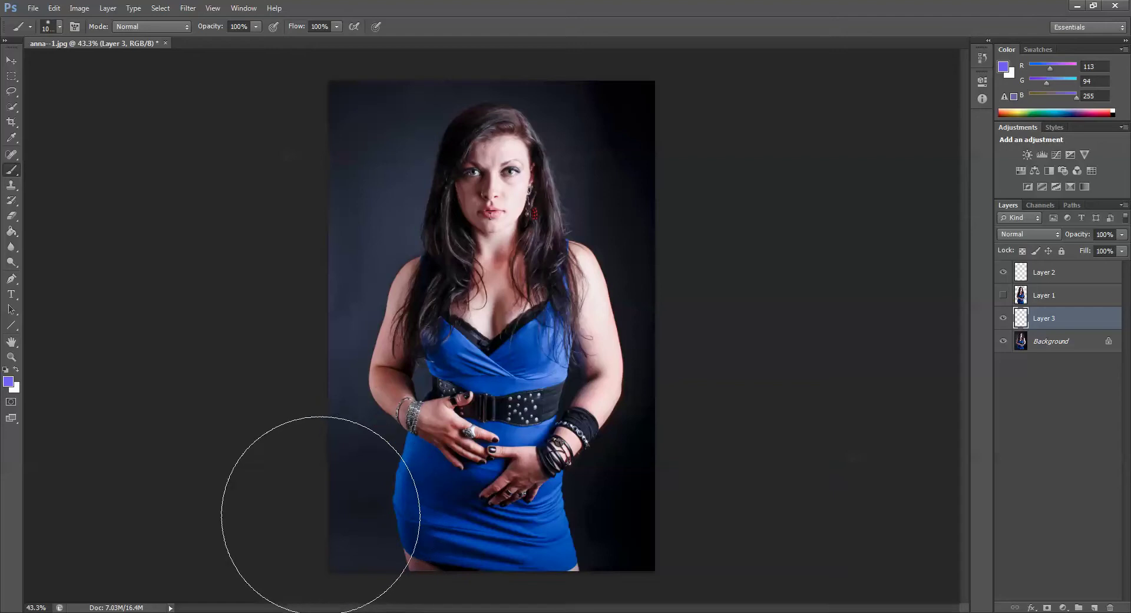
- On Layer 3, paint purple glows at the lower left and upper right, then select Layer 2
click(354, 495)
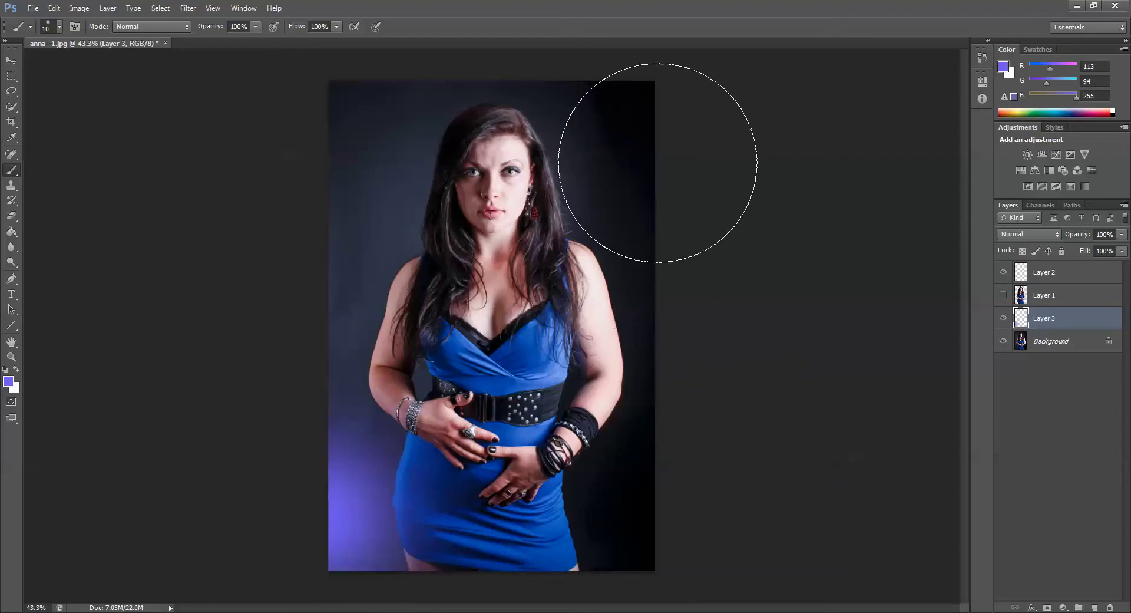
click(646, 158)
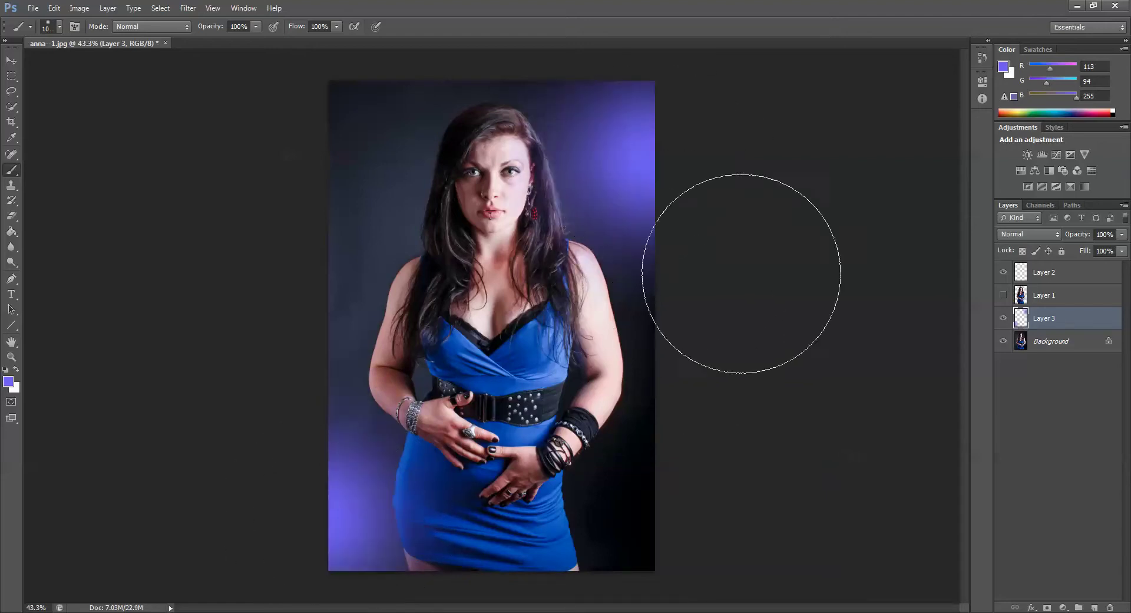
click(1036, 277)
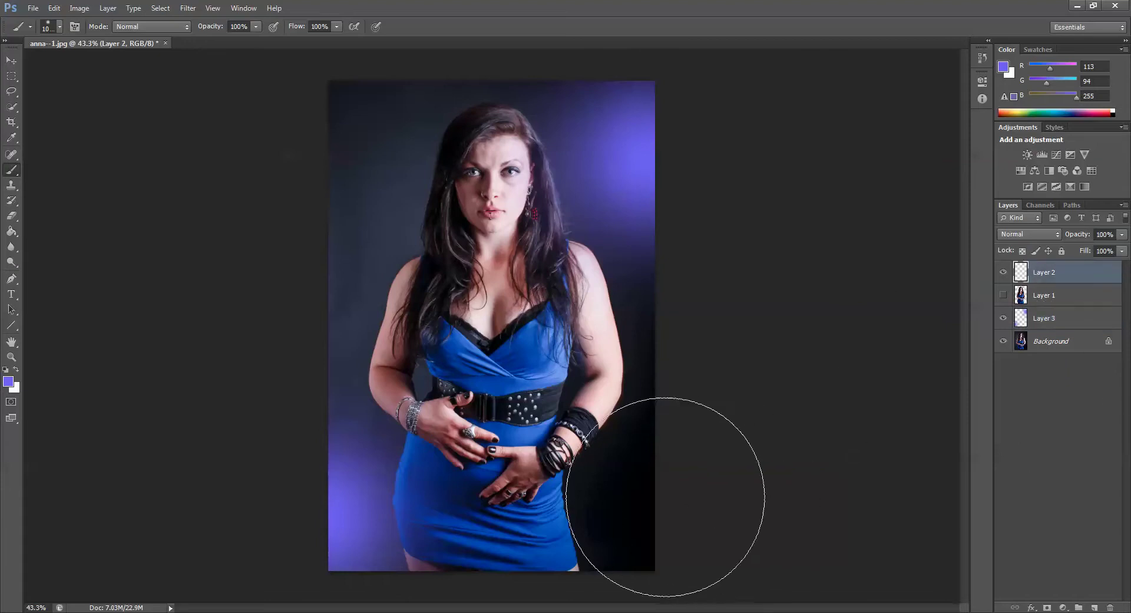
- On Layer 2, paint purple glows at the lower right and upper left, then show Layer 1 again
click(637, 487)
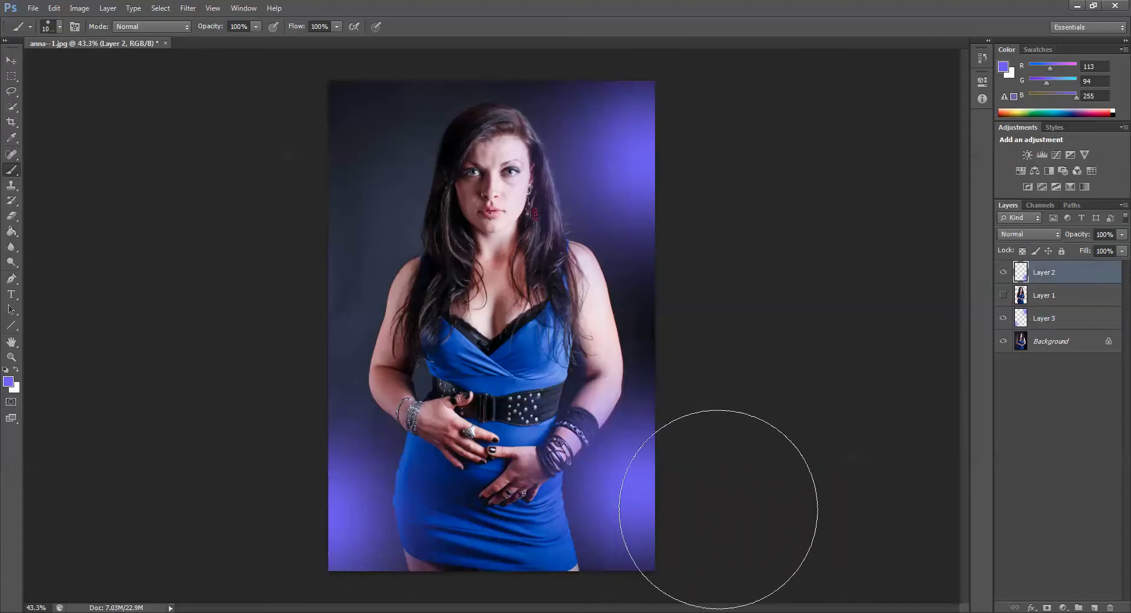
click(360, 143)
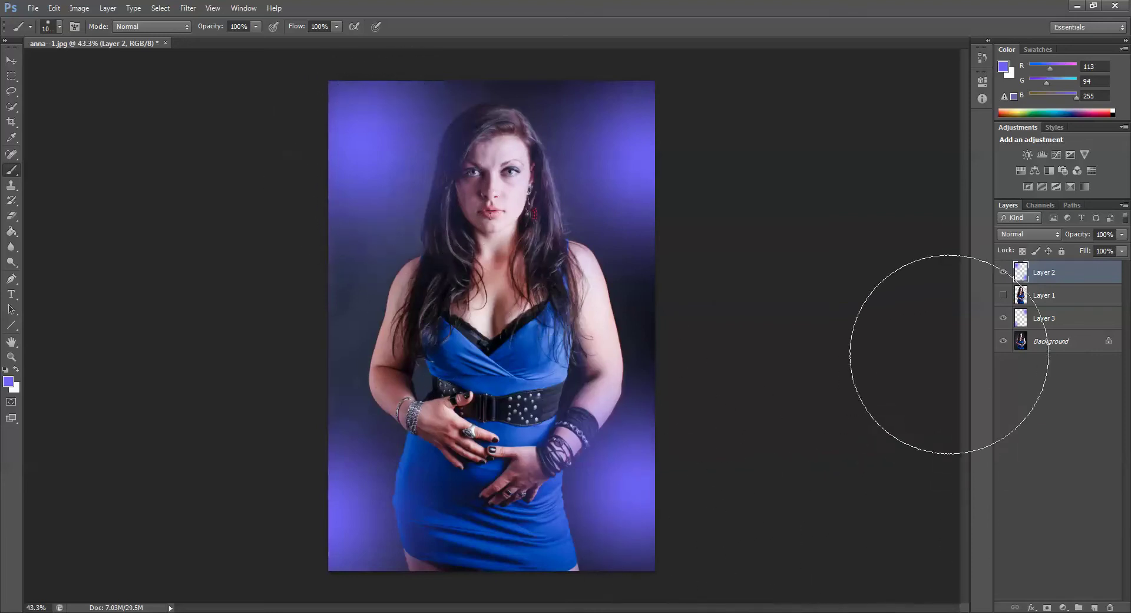
click(1003, 296)
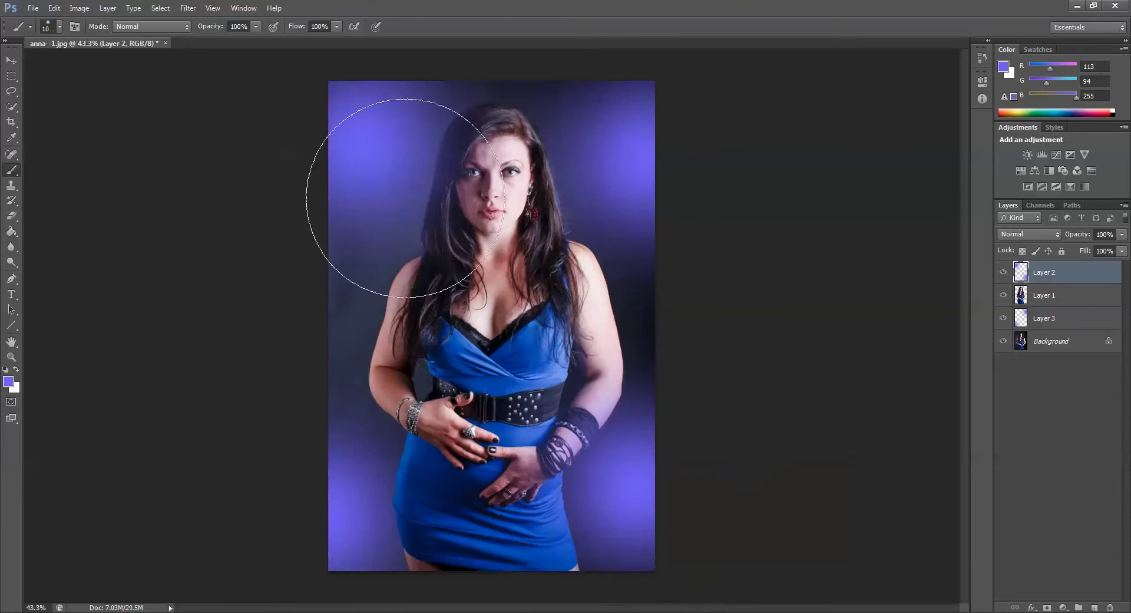
scroll(405, 481, up, 3)
scroll(813, 354, up, 2)
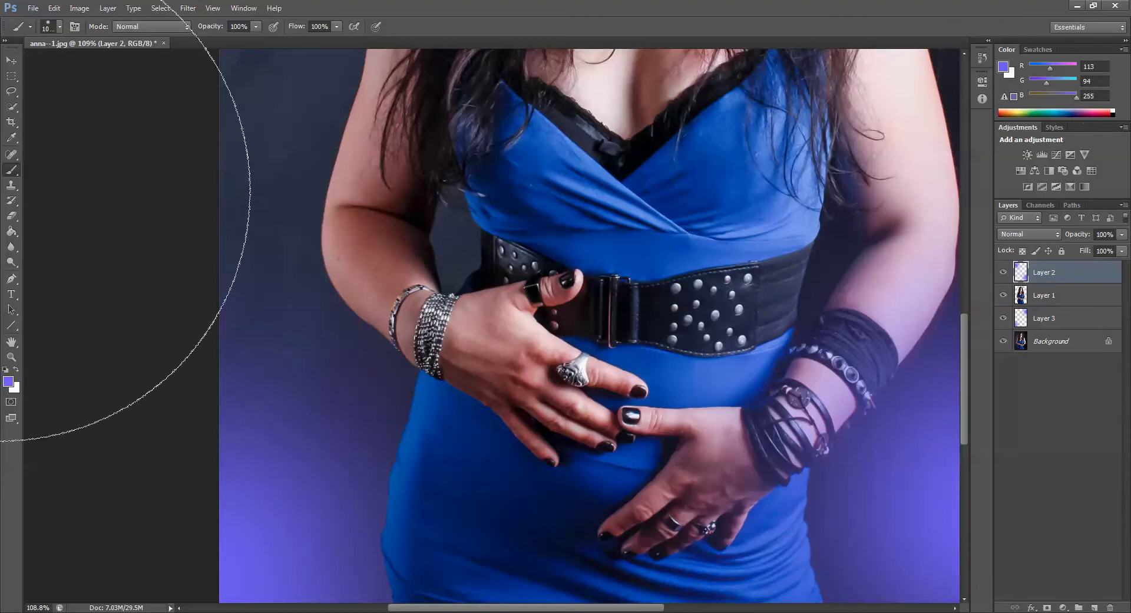
click(11, 60)
drag(963, 337, 1008, 372)
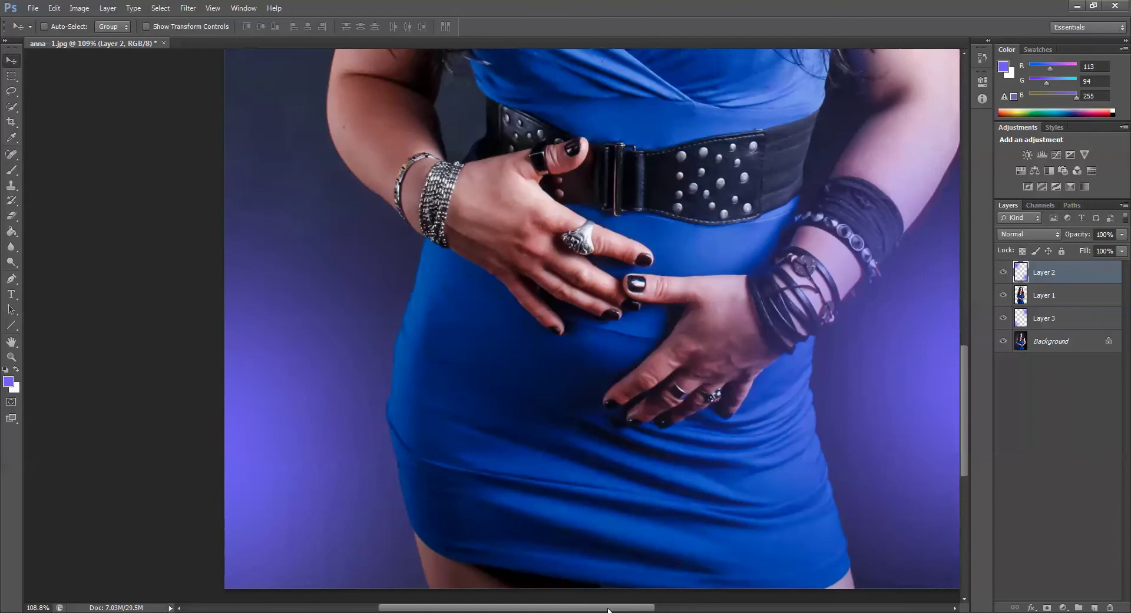
drag(622, 605, 591, 605)
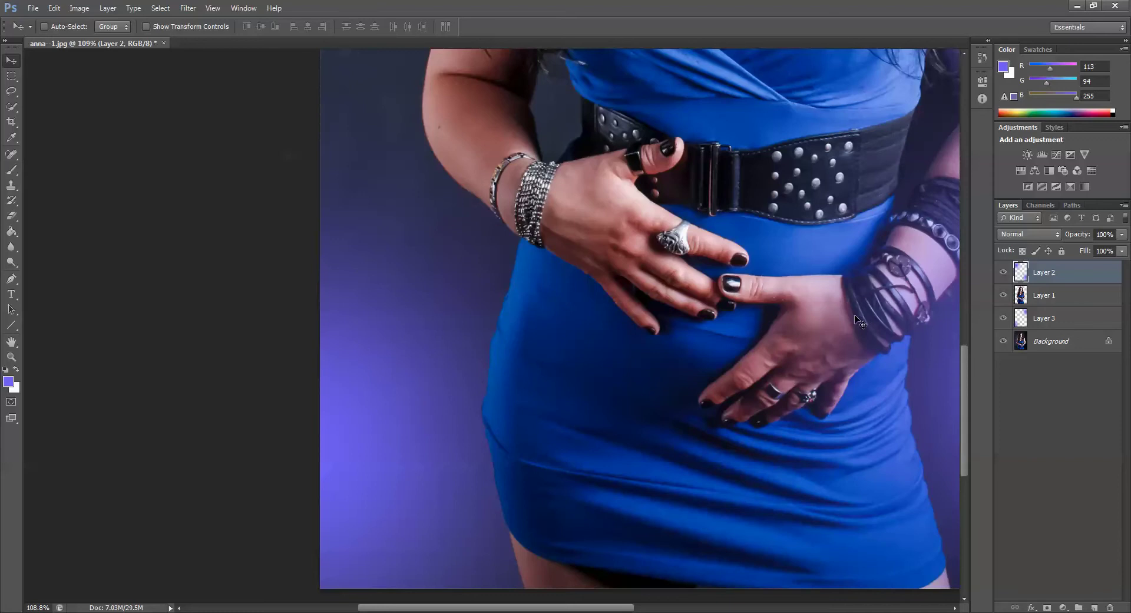
scroll(945, 396, down, 2)
scroll(945, 396, down, 2)
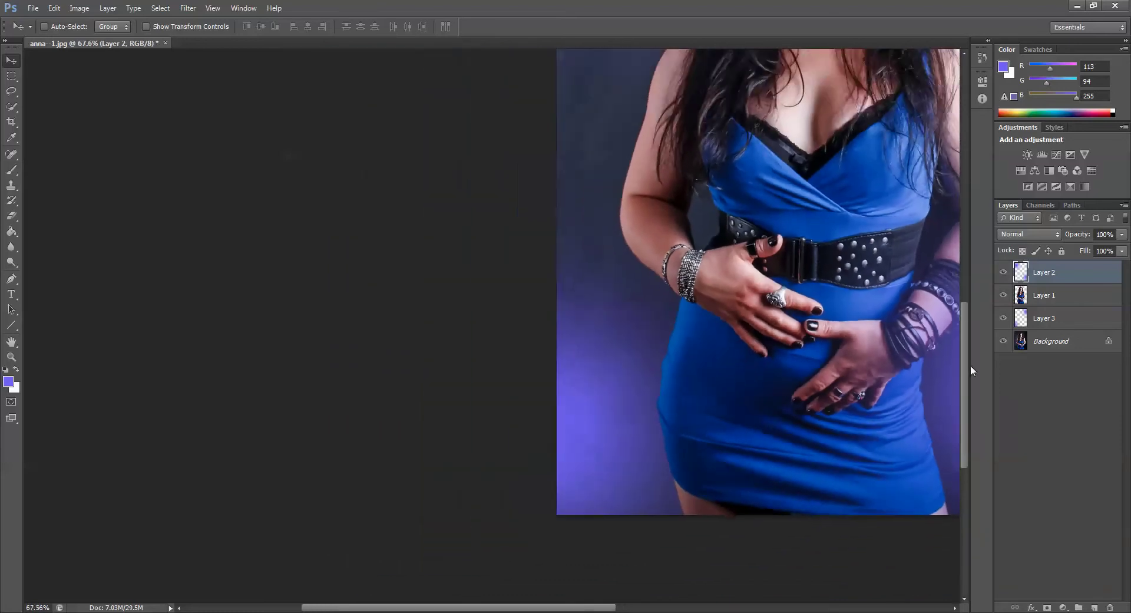
right_click(1035, 318)
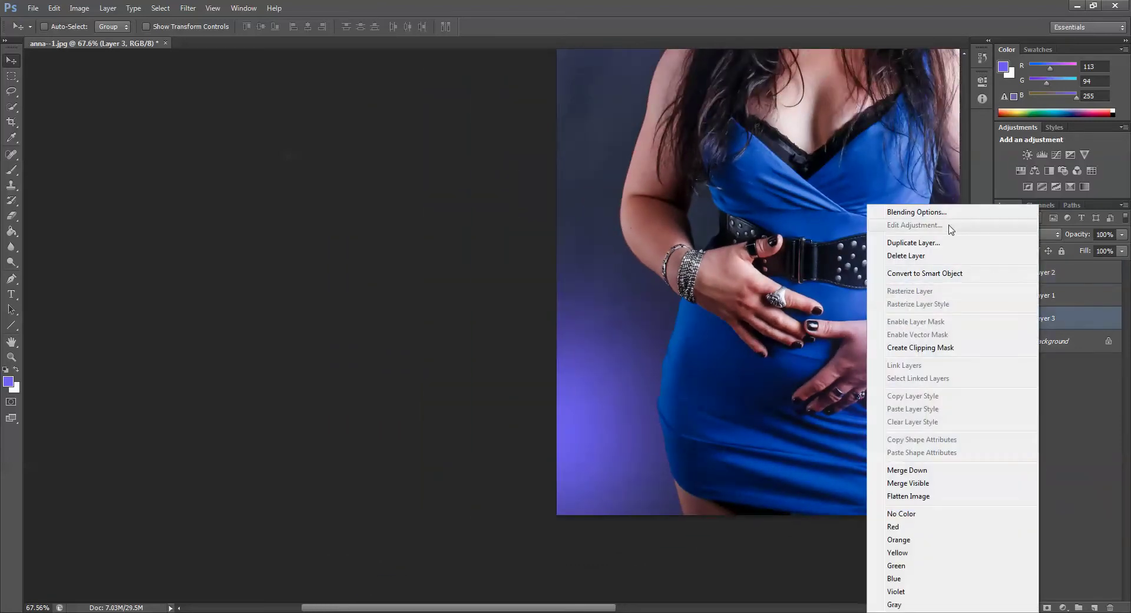
- Lower Layer 3's opacity to 50% in its Blending Options and apply the change
click(949, 213)
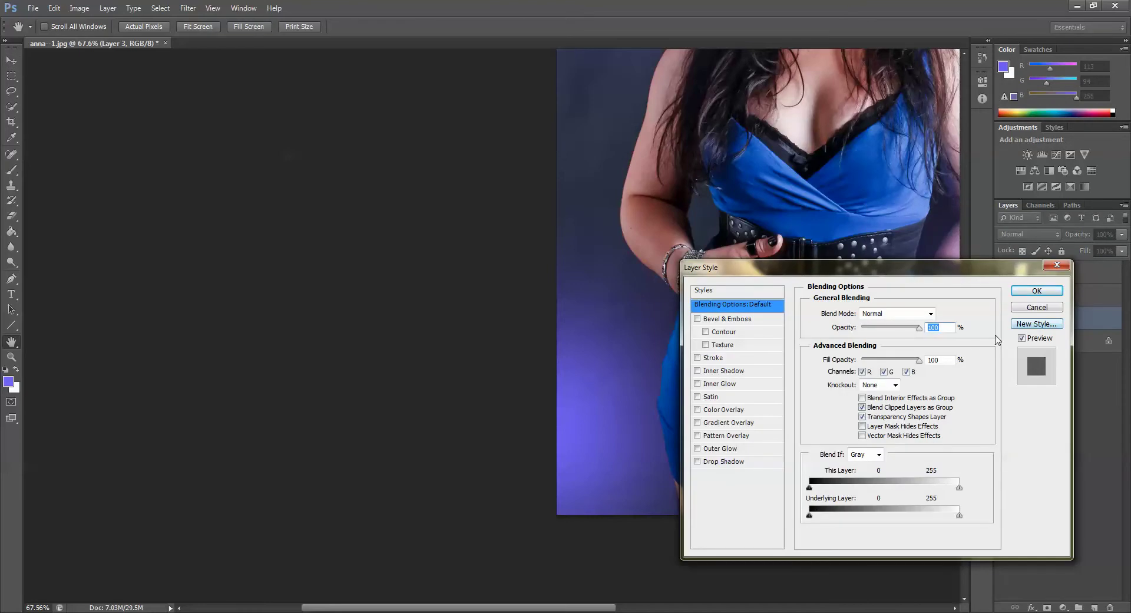
drag(931, 269, 399, 175)
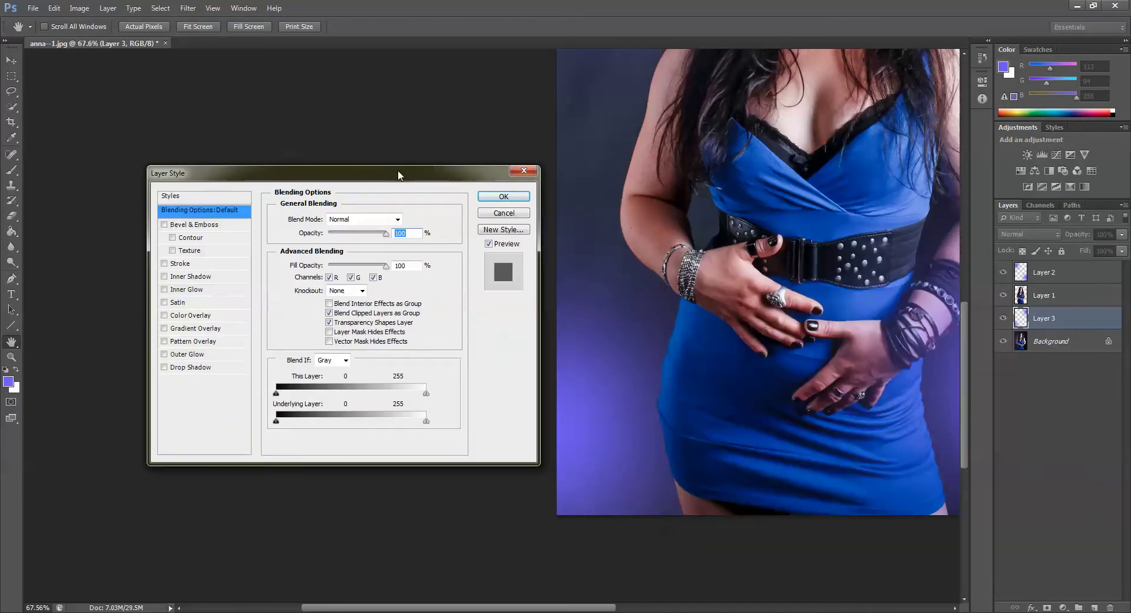
key(Down)
key(Down)
key(Down)
key(Down)
key(Down)
key(Down)
key(Down)
key(Down)
key(Down)
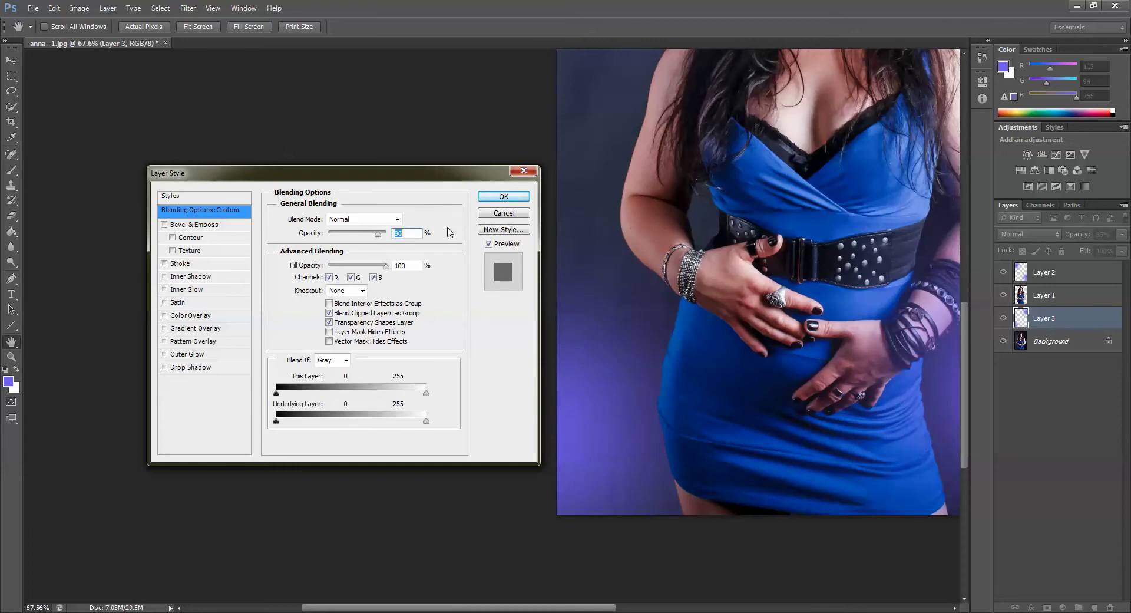
key(Down)
key(Down)
key(Down)
key(Down)
key(Down)
key(Down)
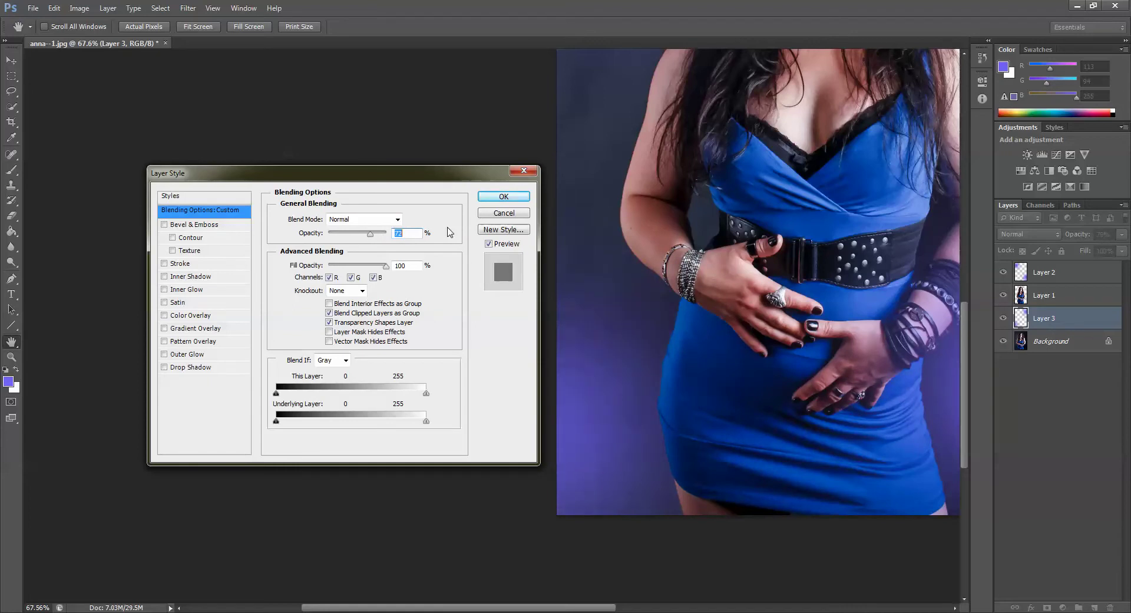
key(Down)
key(Down)
key(Down)
key(Down)
key(Down)
key(Down)
key(Down)
key(Down)
key(Down)
key(Down)
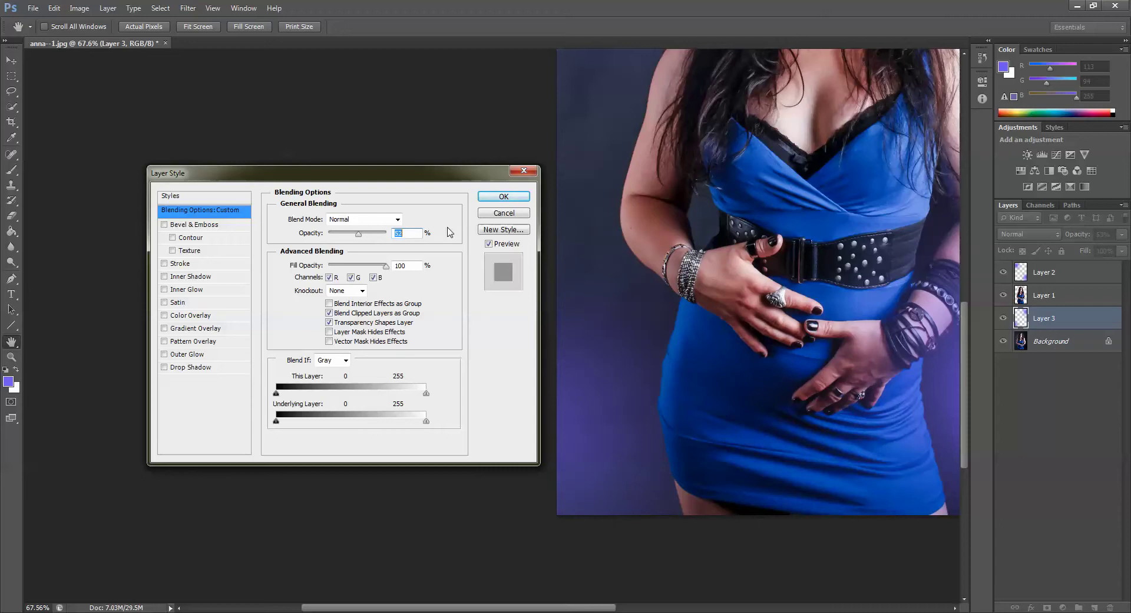
click(504, 196)
key(v)
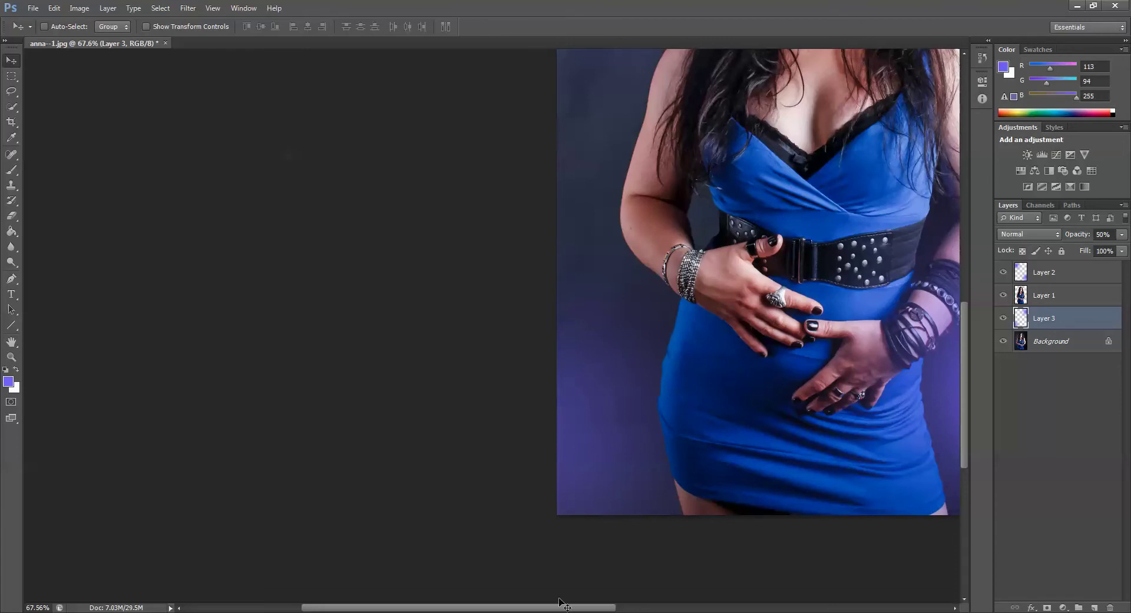
drag(576, 607, 660, 595)
scroll(683, 239, down, 1)
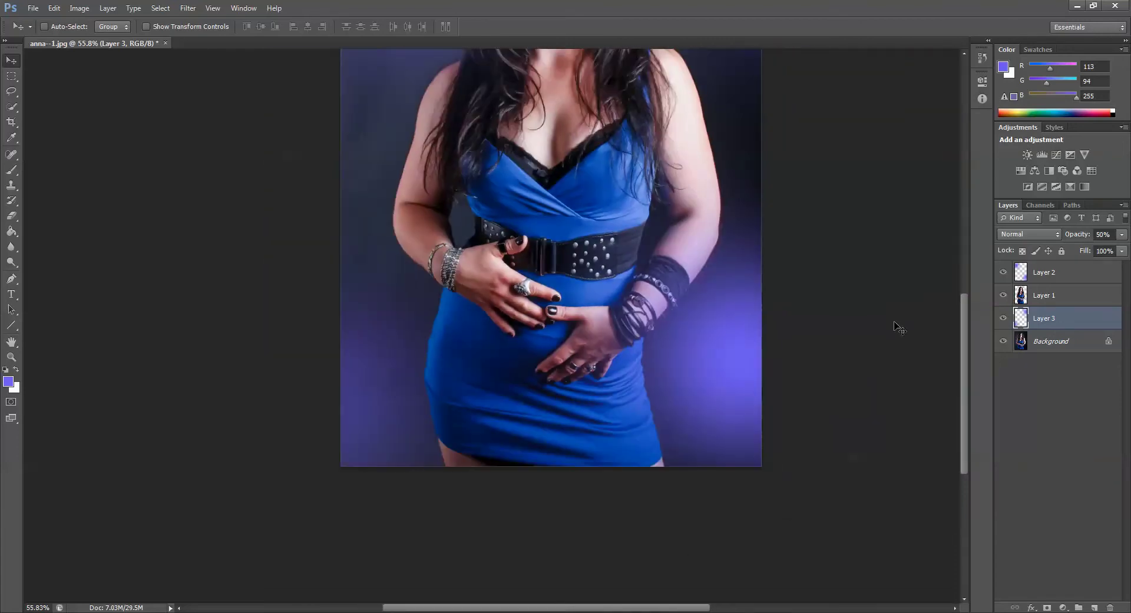
drag(960, 288, 959, 213)
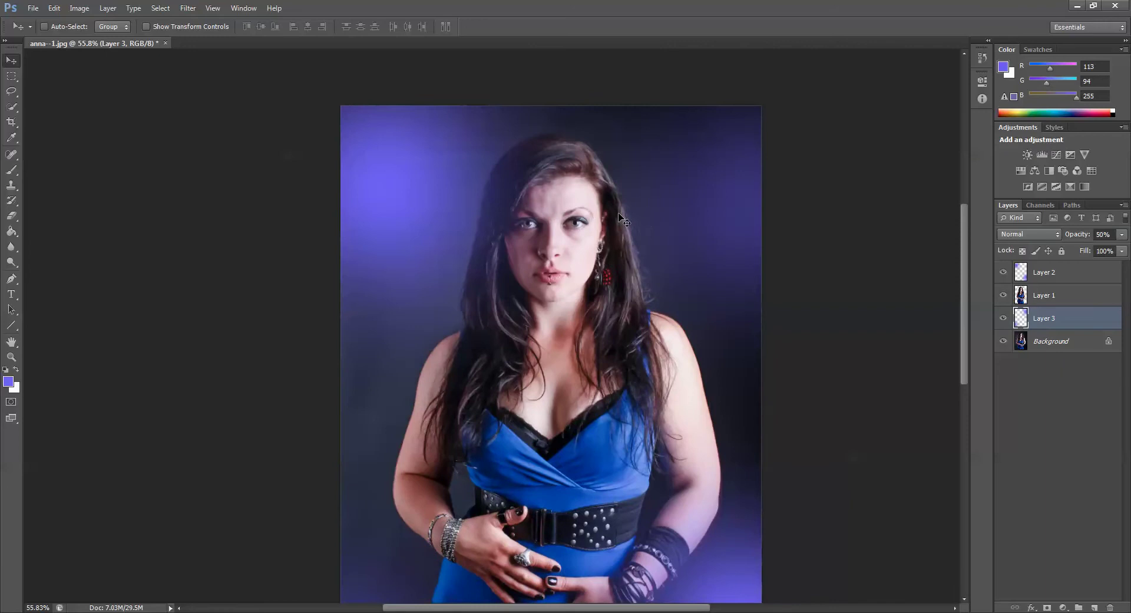
scroll(642, 246, up, 3)
scroll(642, 245, down, 4)
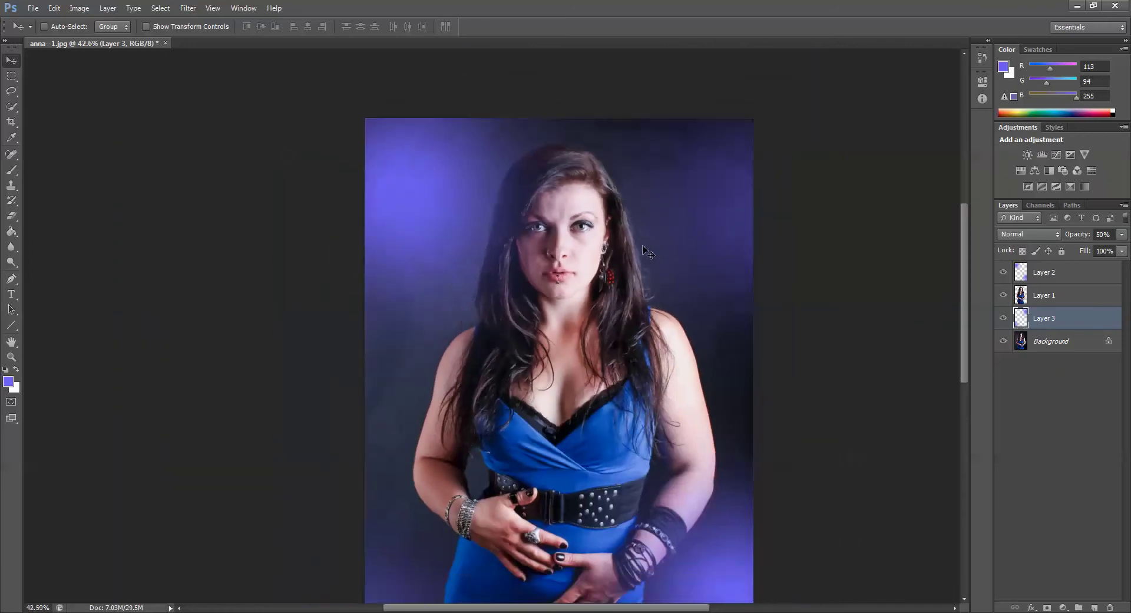